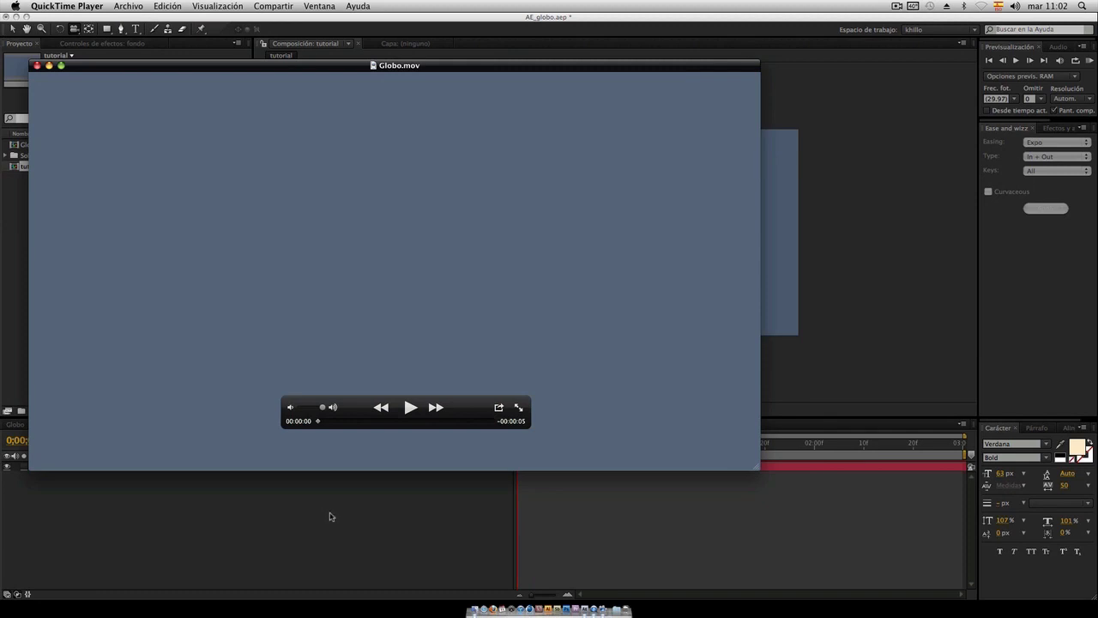
Play the finished Globo.mov balloon-letter clip in QuickTime Player, then close it
left_click(411, 409)
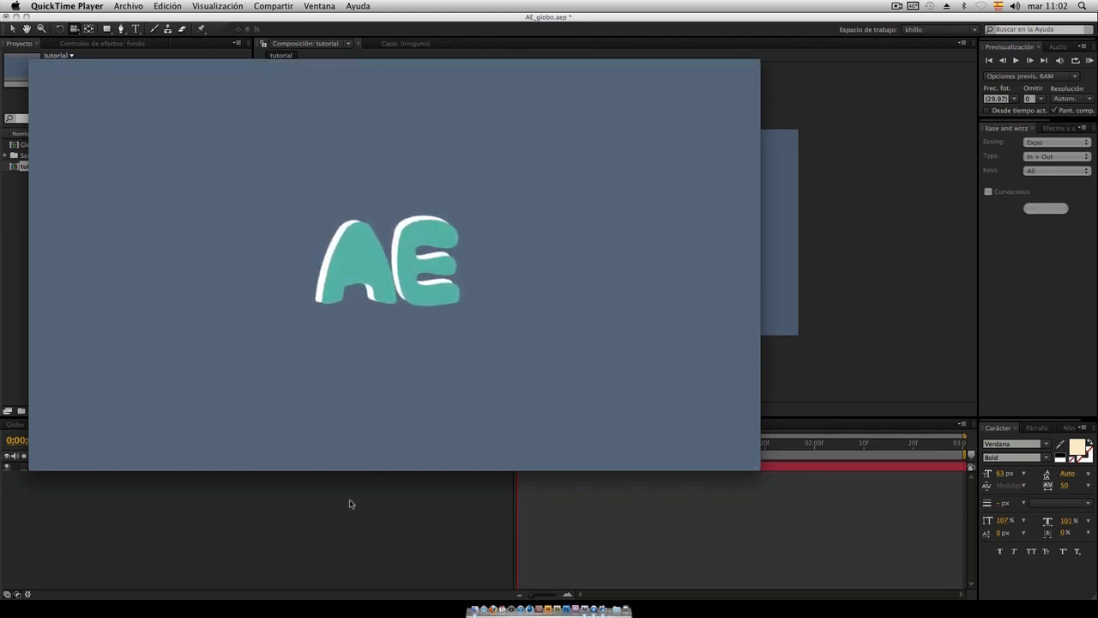
mouse_move(214, 96)
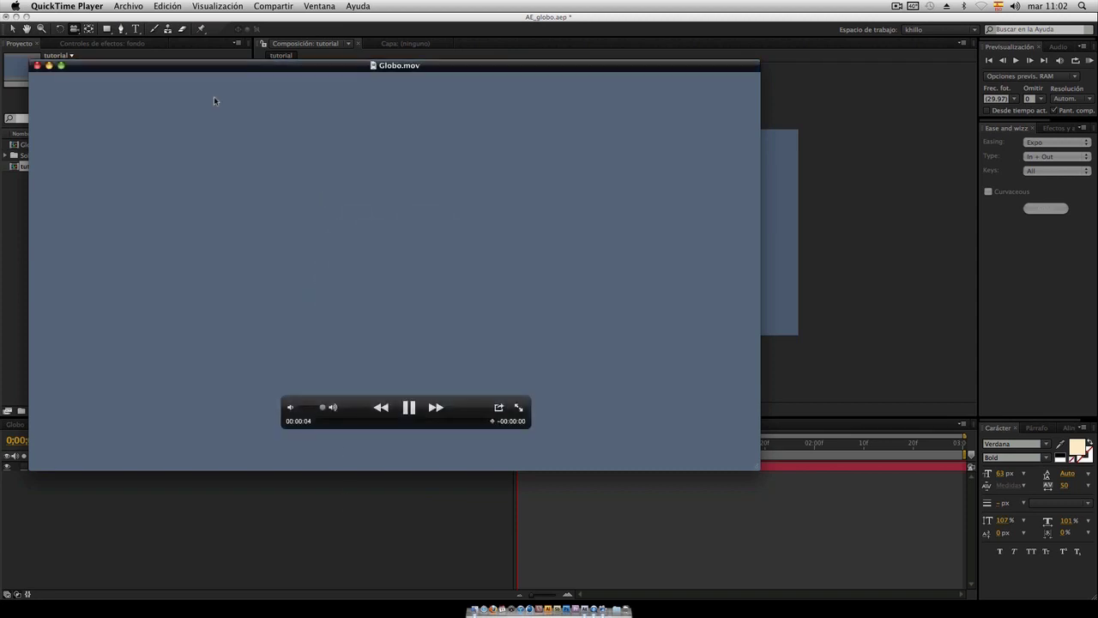
left_click(37, 66)
left_click(210, 532)
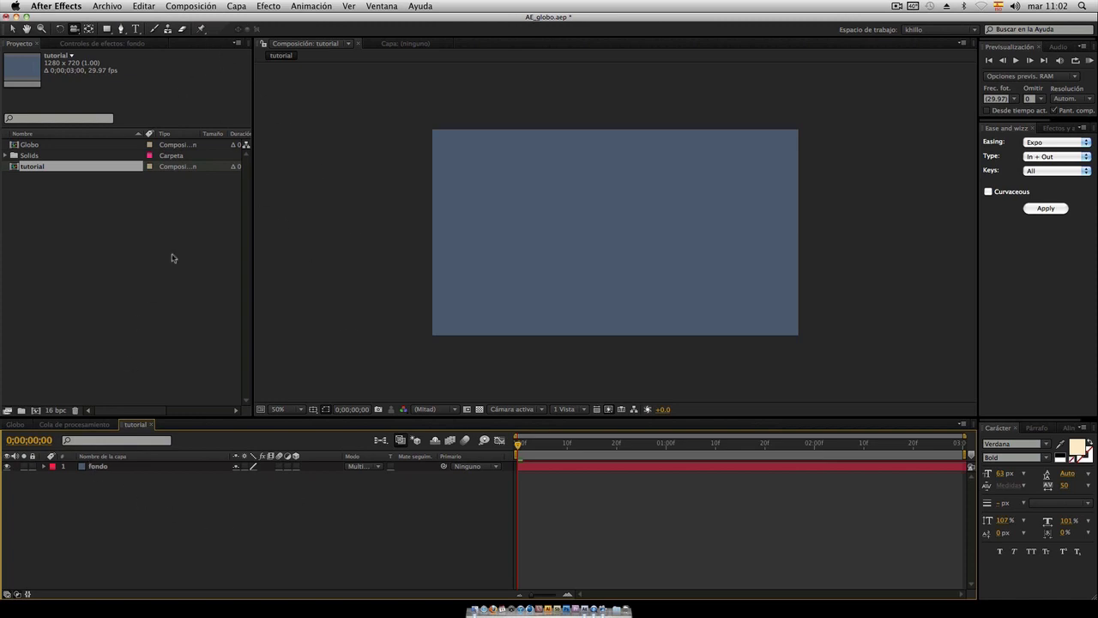
Type a letter A text layer, enlarge it, and drag it toward the composition centre
left_click(135, 30)
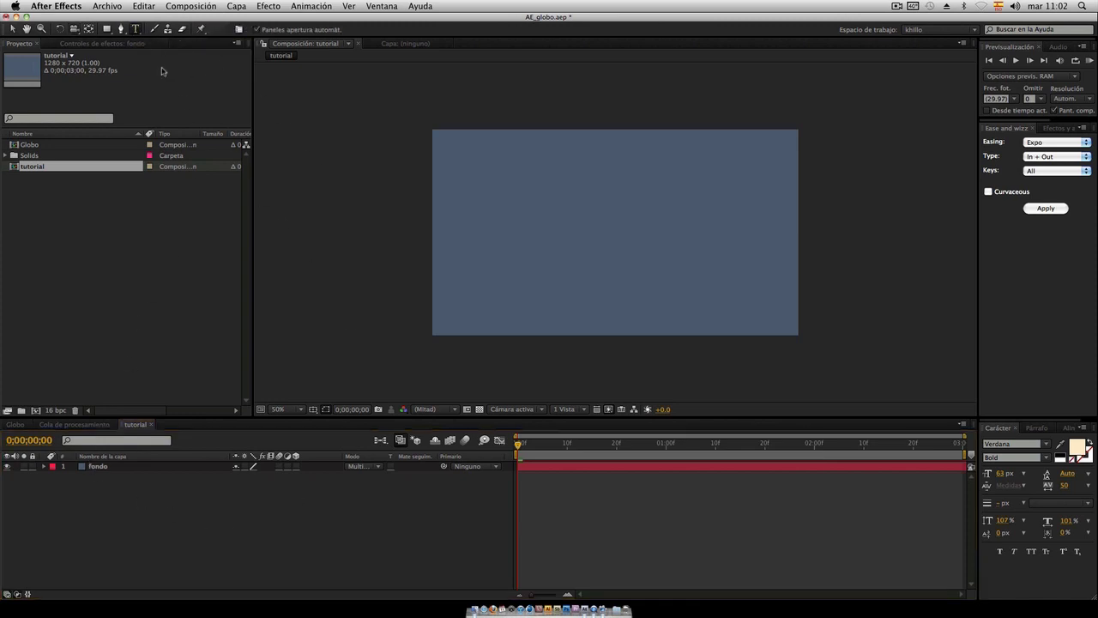
left_click(557, 213)
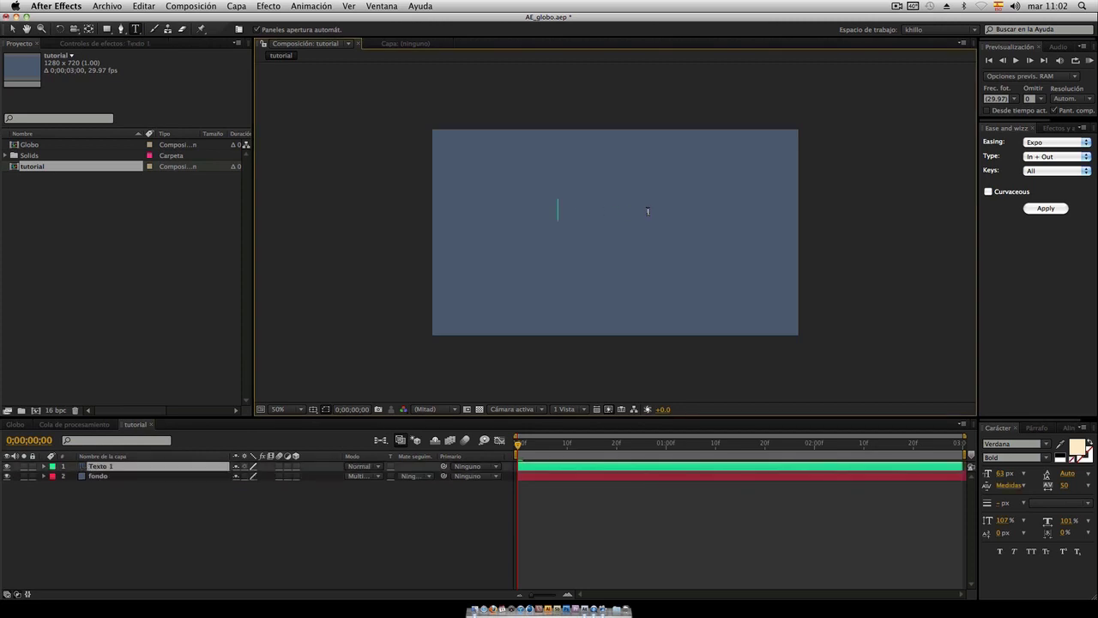
type("A")
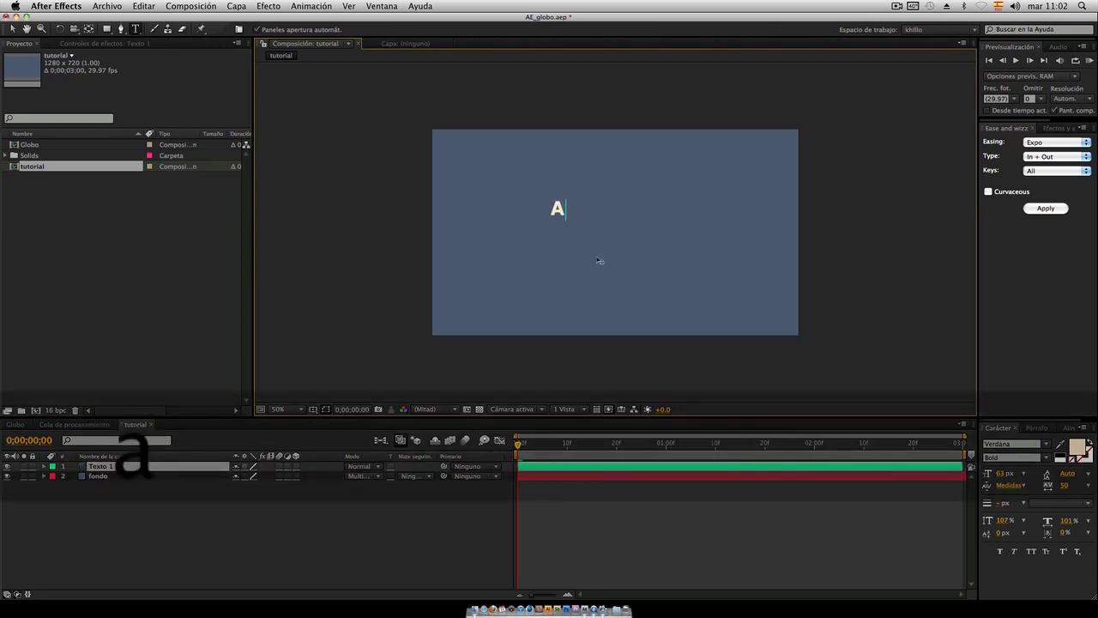
key("super+a")
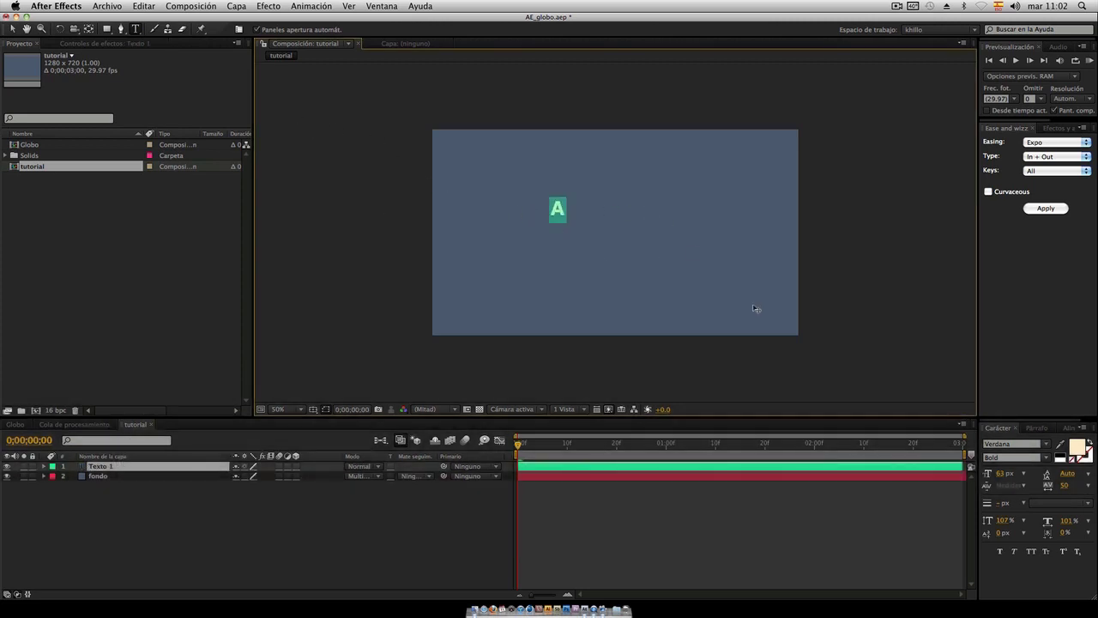
left_click_drag(1003, 478, 1006, 478)
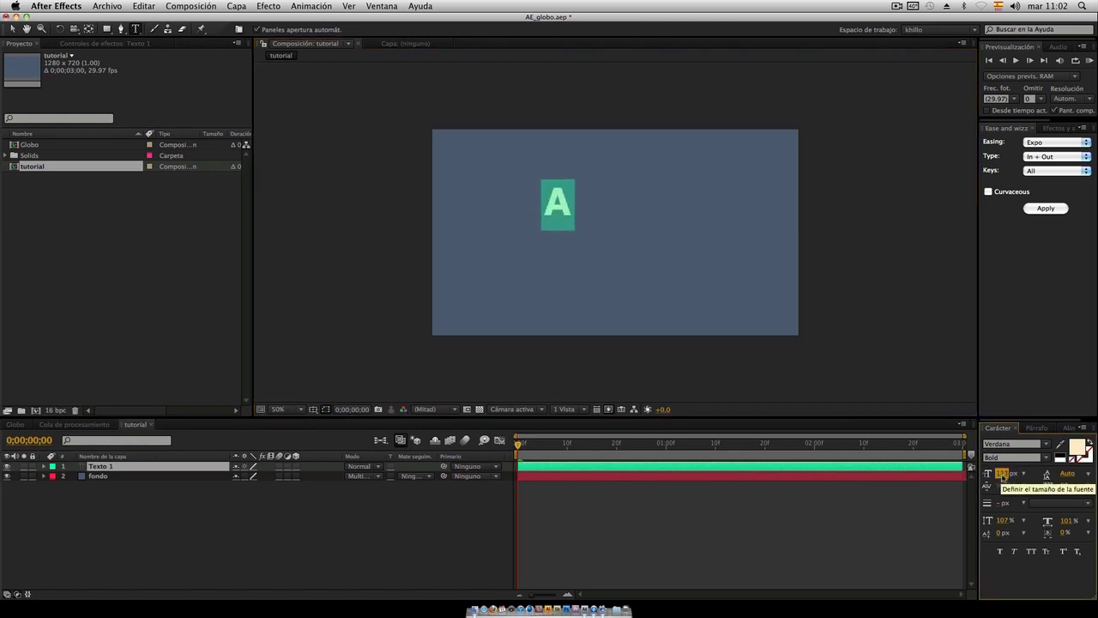
left_click(12, 28)
key("Caps_Lock")
key("Caps_Lock")
left_click_drag(558, 202, 597, 226)
Set the A's font size to 150 px and select its layer
left_click(1003, 474)
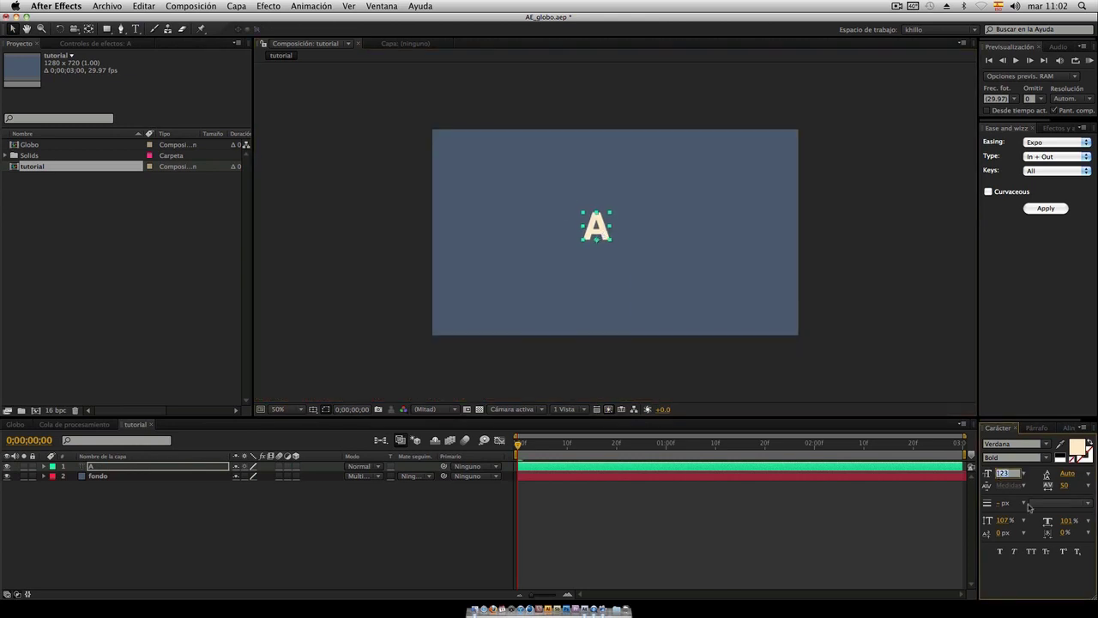
type("150")
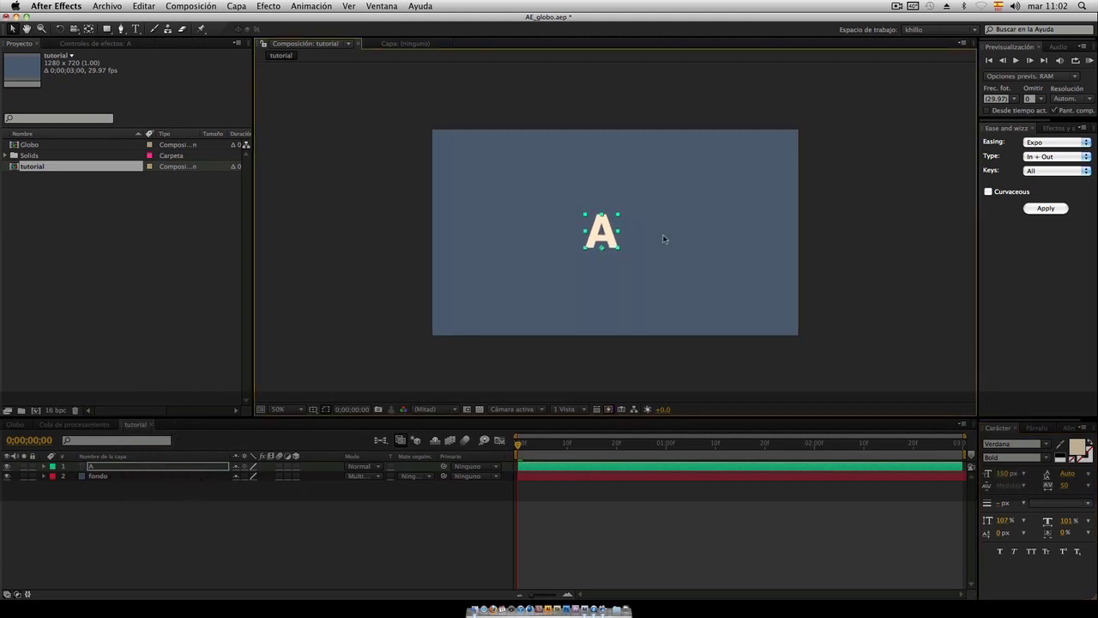
left_click(853, 250)
left_click(168, 512)
left_click(159, 467)
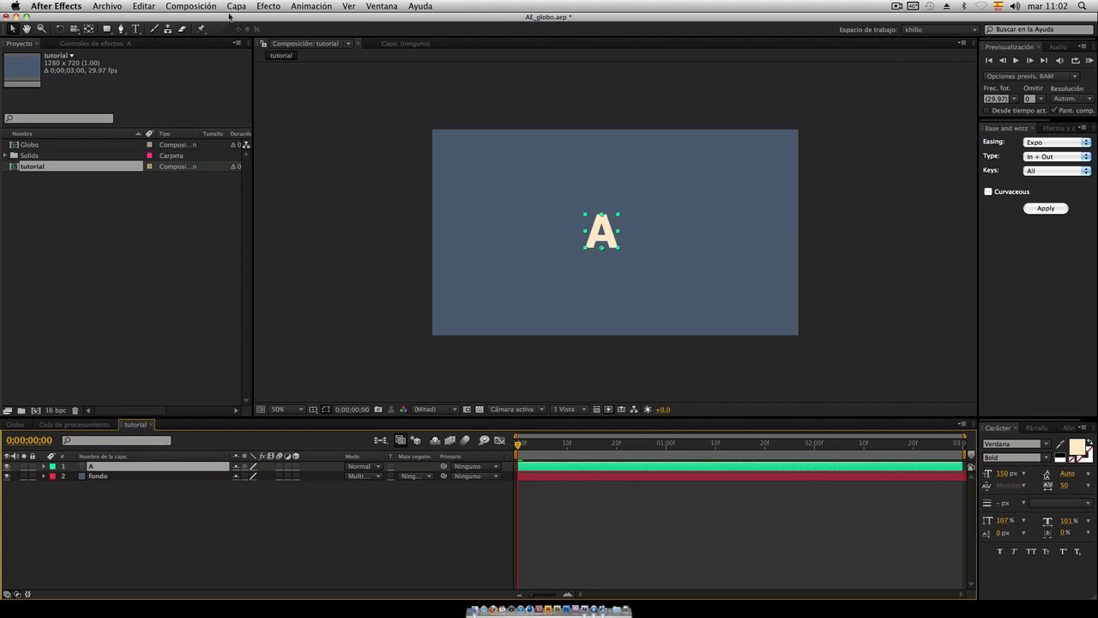
Apply Capa > Crear máscaras a partir del texto to the A and select the new [A contornos] layer
left_click(235, 6)
mouse_move(268, 6)
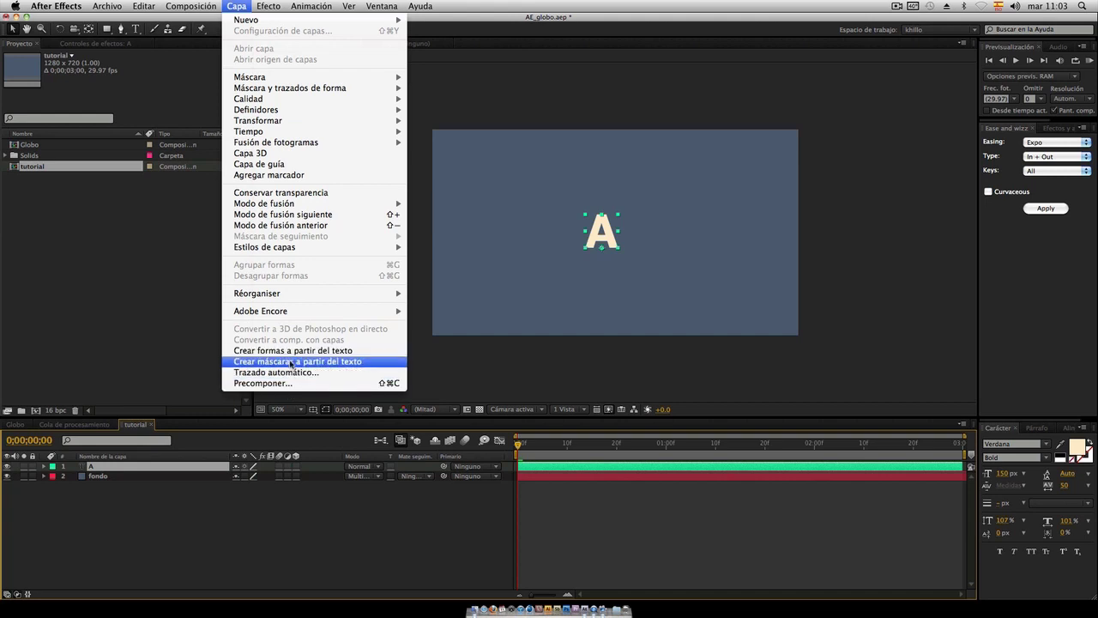
left_click(291, 362)
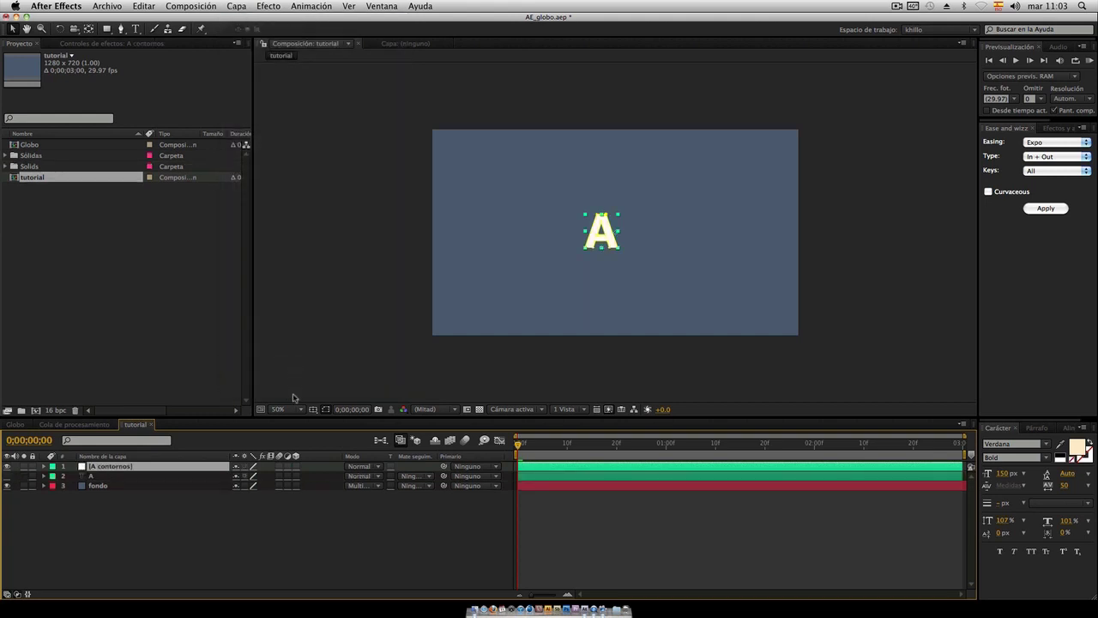
left_click(112, 467)
left_click_drag(194, 417, 194, 402)
left_click(115, 489)
left_click(113, 453)
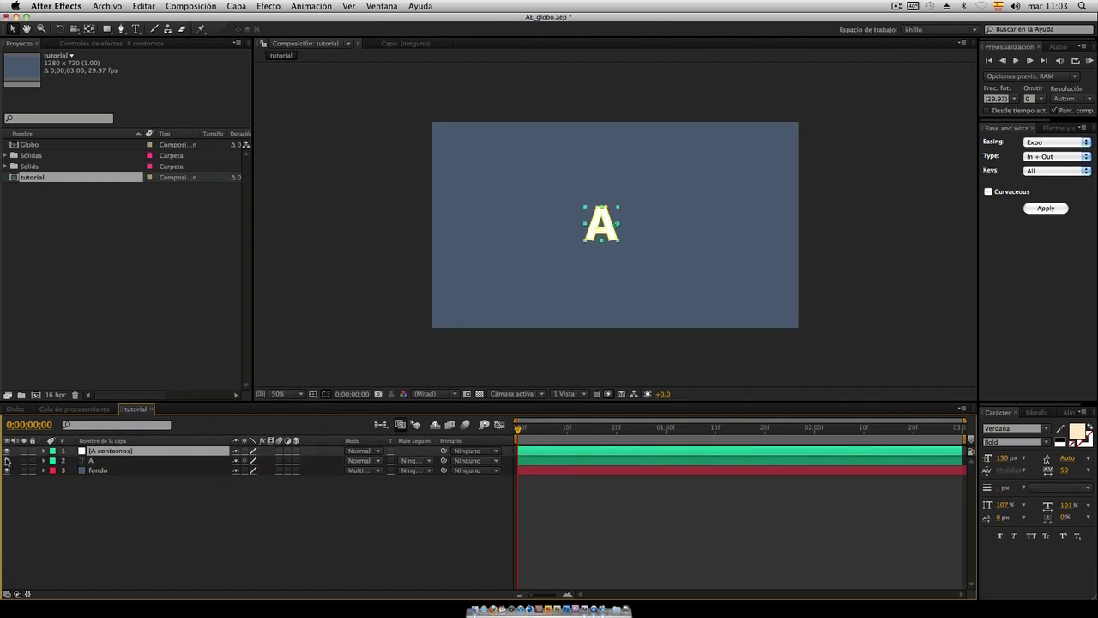
left_click(83, 460)
key("F2")
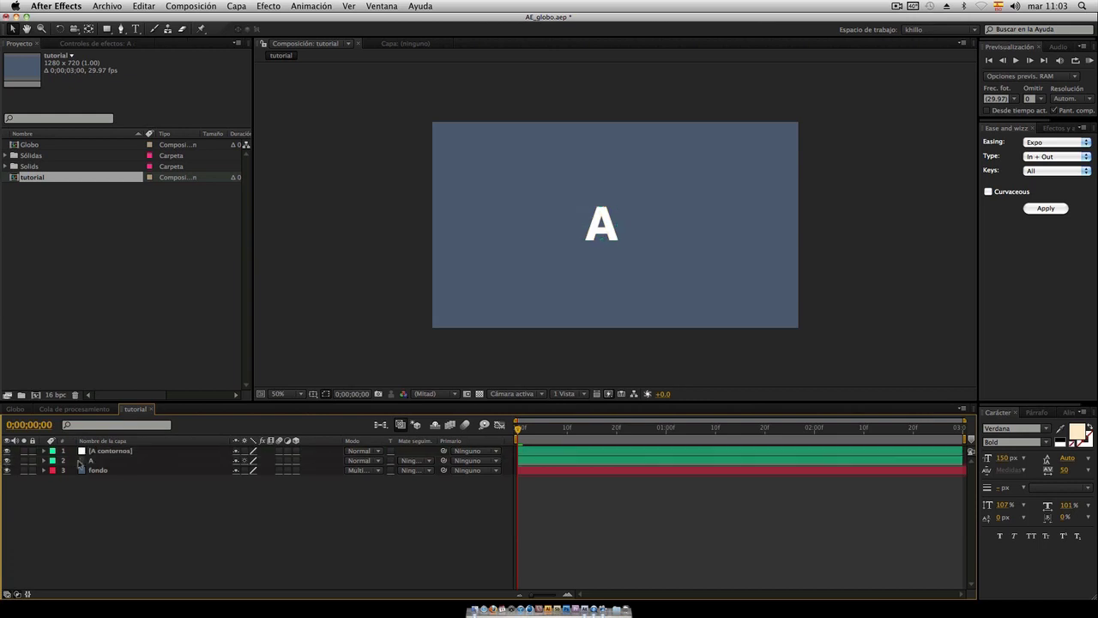
left_click(116, 454)
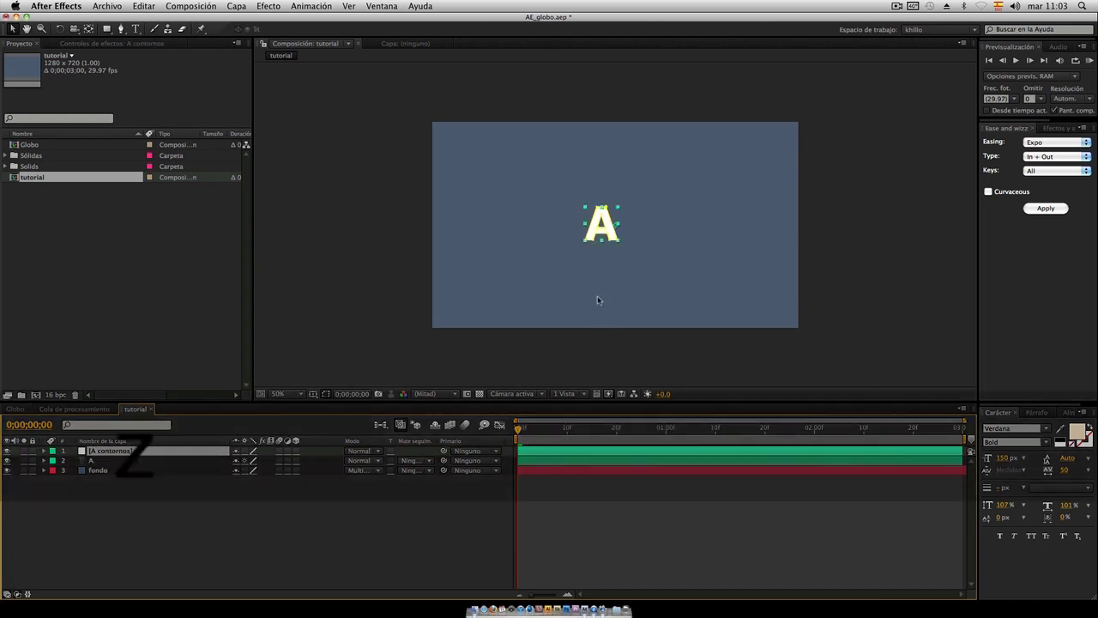
scroll(640, 228, "up", 3)
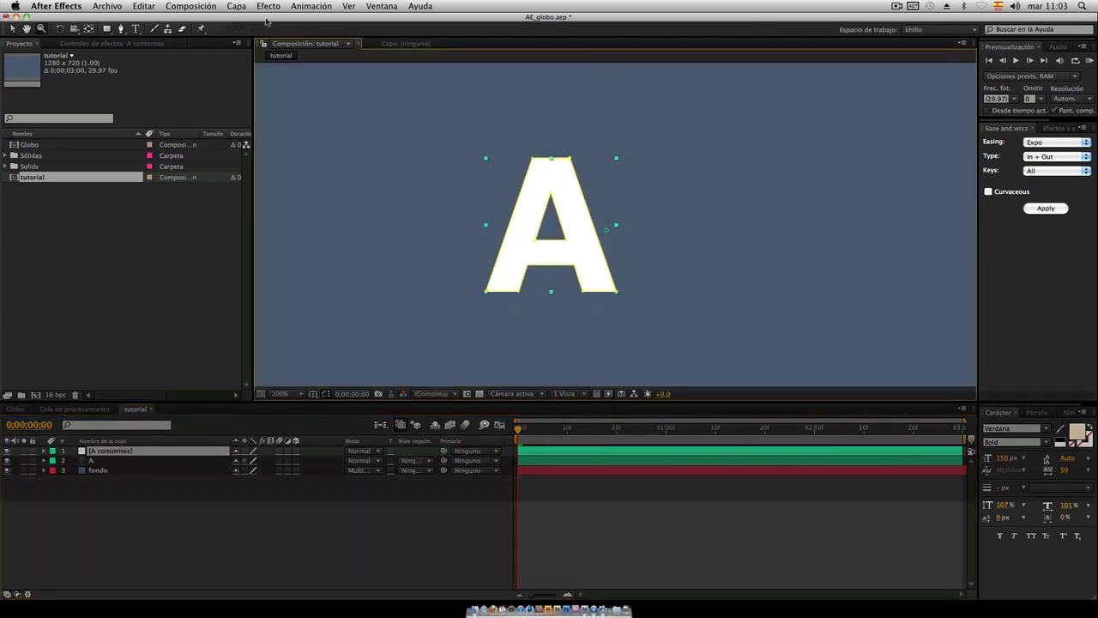
Use the Convert Vertex tool to curve the A's corners and collapse its inner hole
left_click(113, 30)
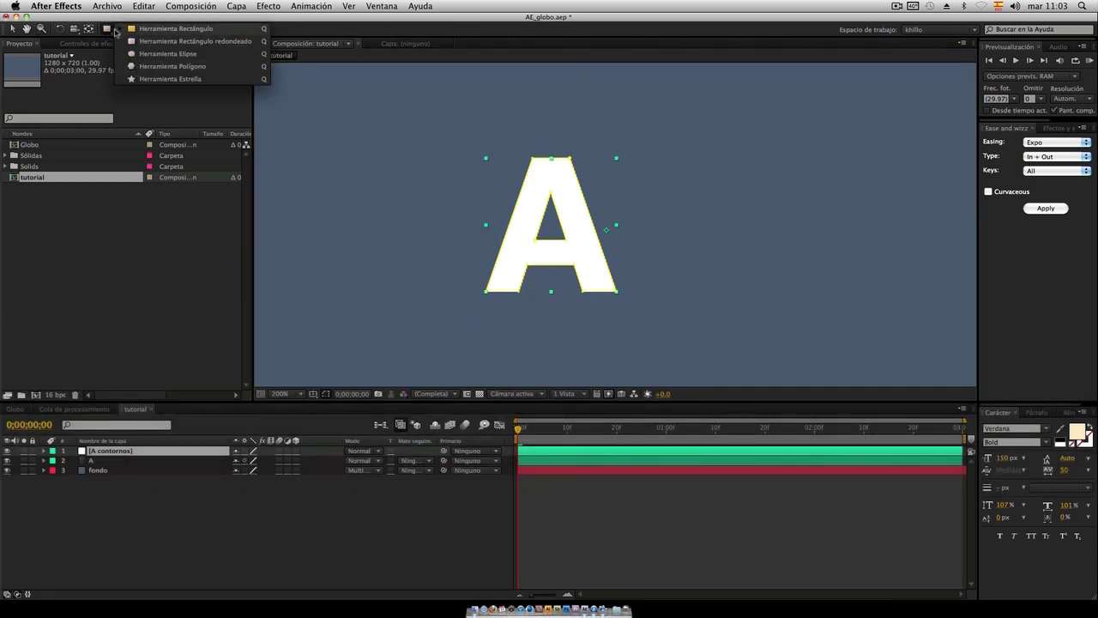
left_click(120, 29)
left_click(193, 66)
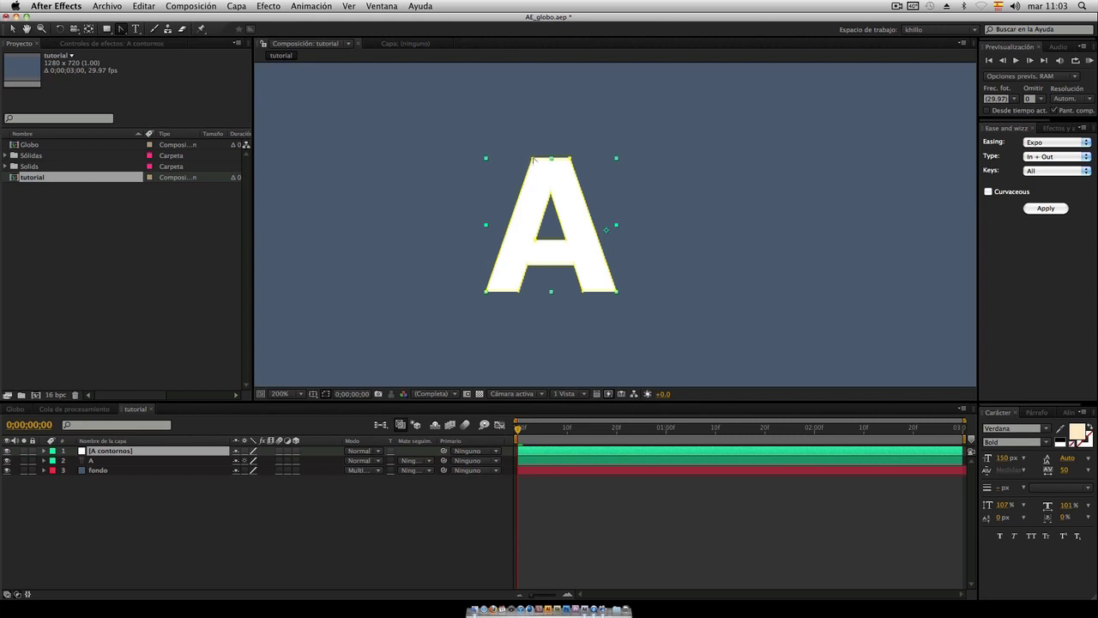
left_click_drag(534, 158, 591, 164)
mouse_move(616, 295)
left_mouse_down()
mouse_move(577, 286)
mouse_move(518, 307)
mouse_move(490, 247)
left_mouse_up()
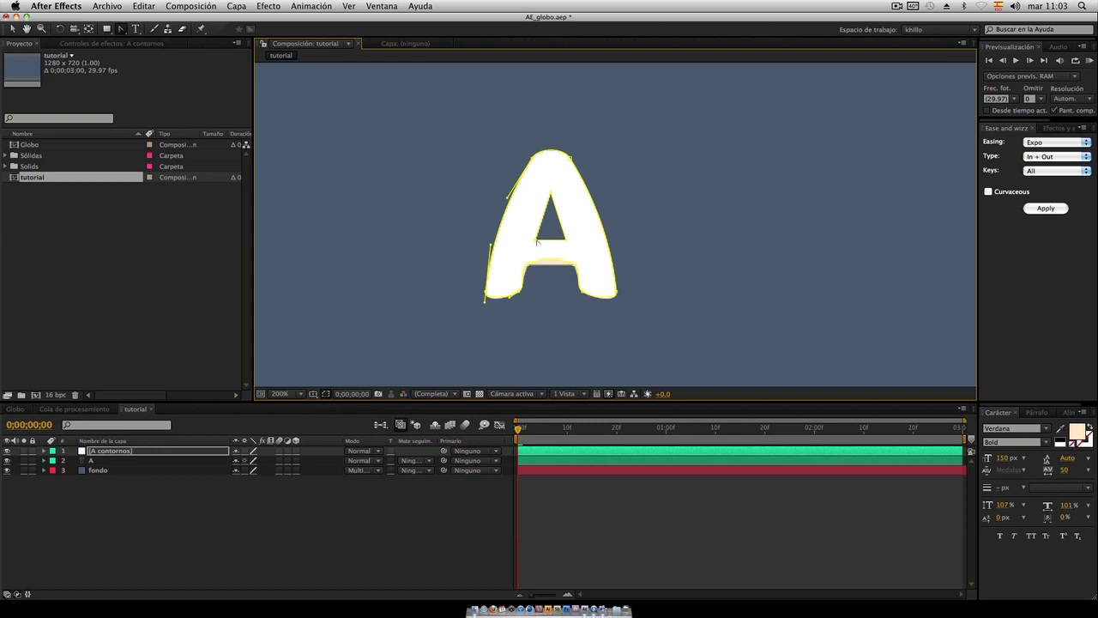
left_click_drag(536, 241, 571, 243)
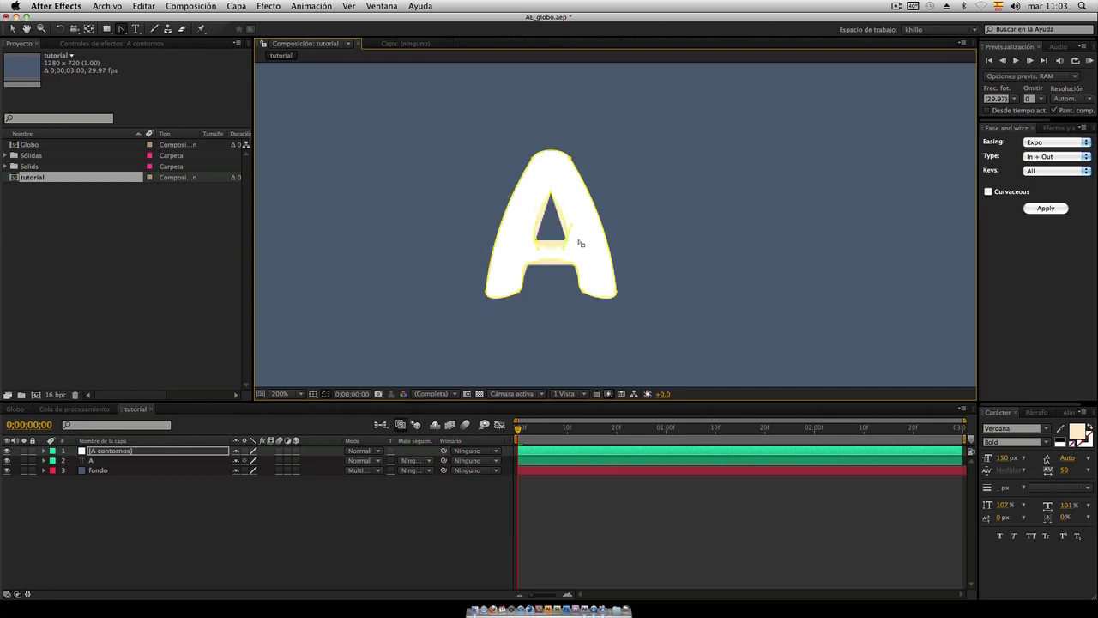
left_click_drag(580, 236, 584, 233)
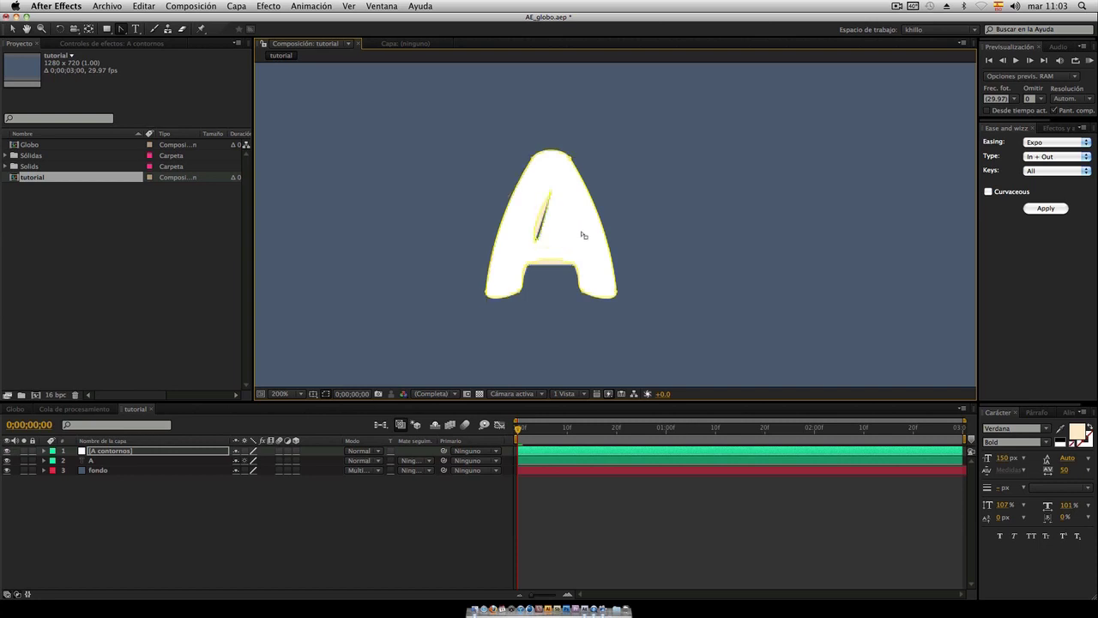
left_click(583, 236)
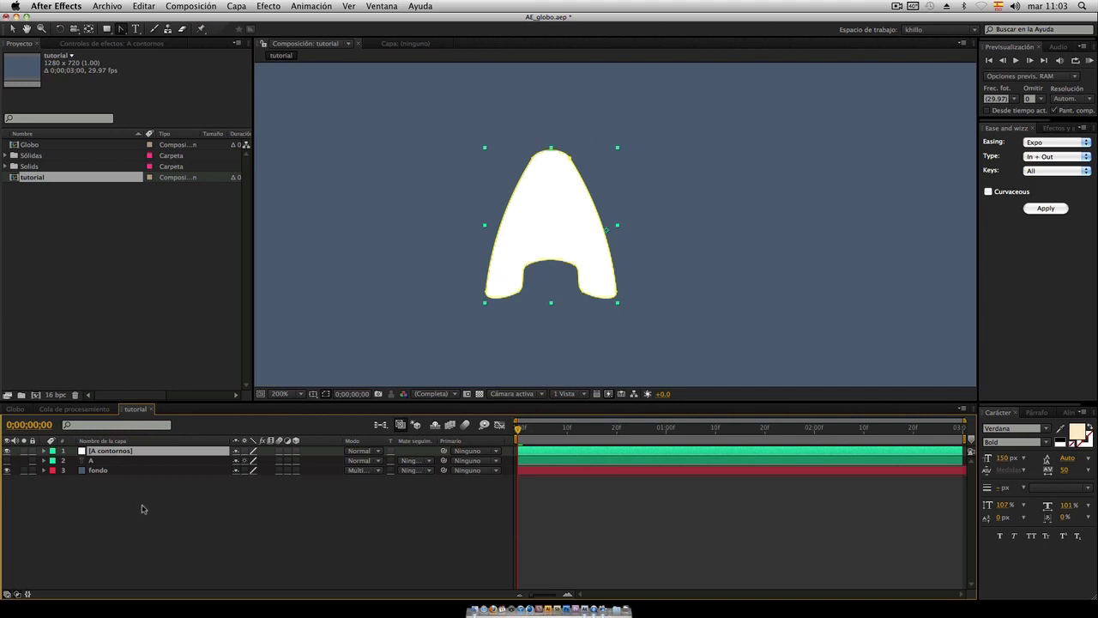
key("m")
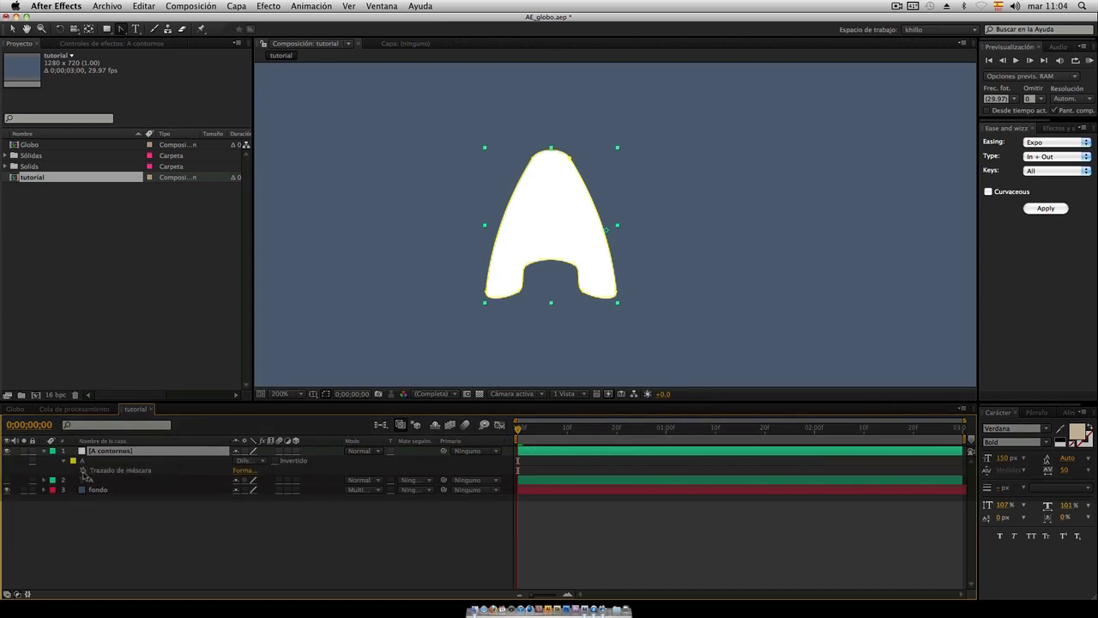
Add a Mask Path keyframe, move it to about 5f, and curve the mask's upper vertices
left_click(83, 470)
left_click(498, 457)
left_click_drag(520, 471, 567, 471)
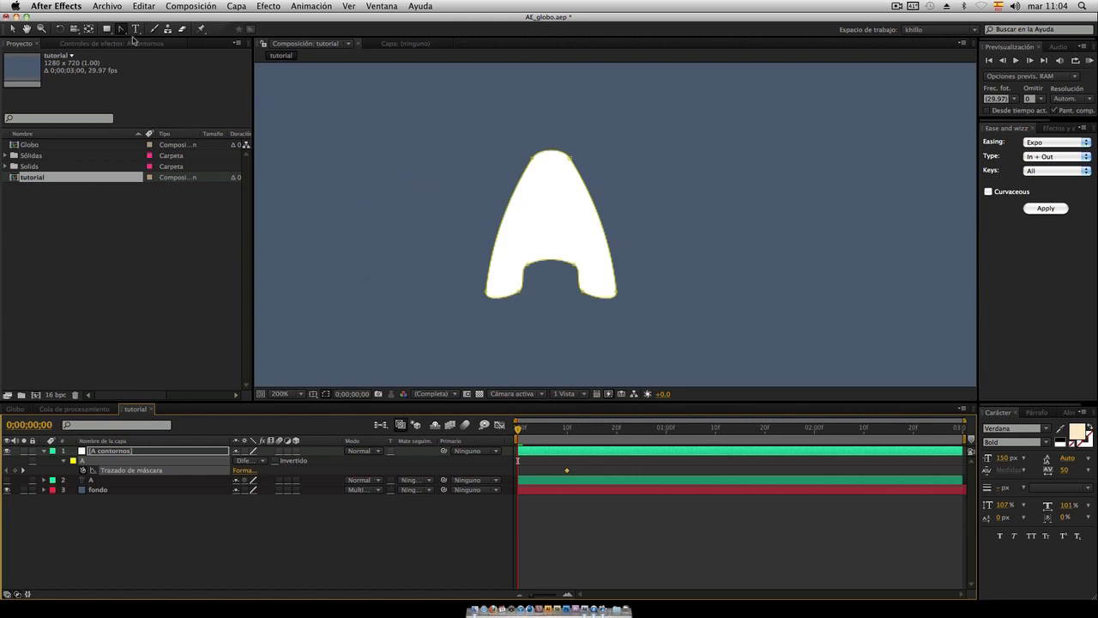
left_click_drag(121, 29, 144, 69)
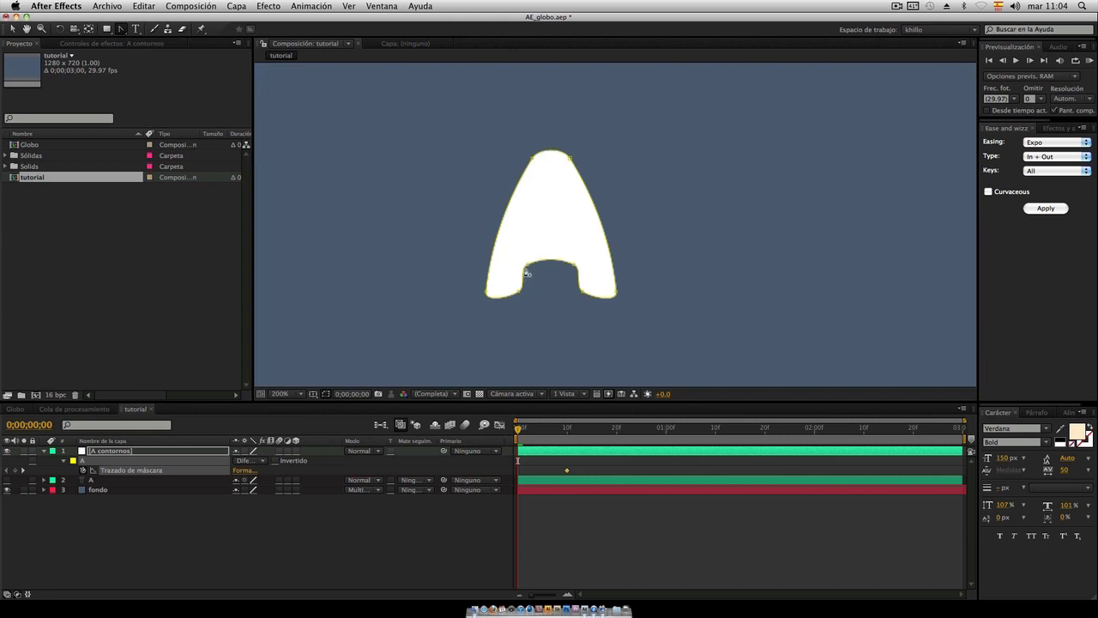
left_click_drag(530, 267, 545, 282)
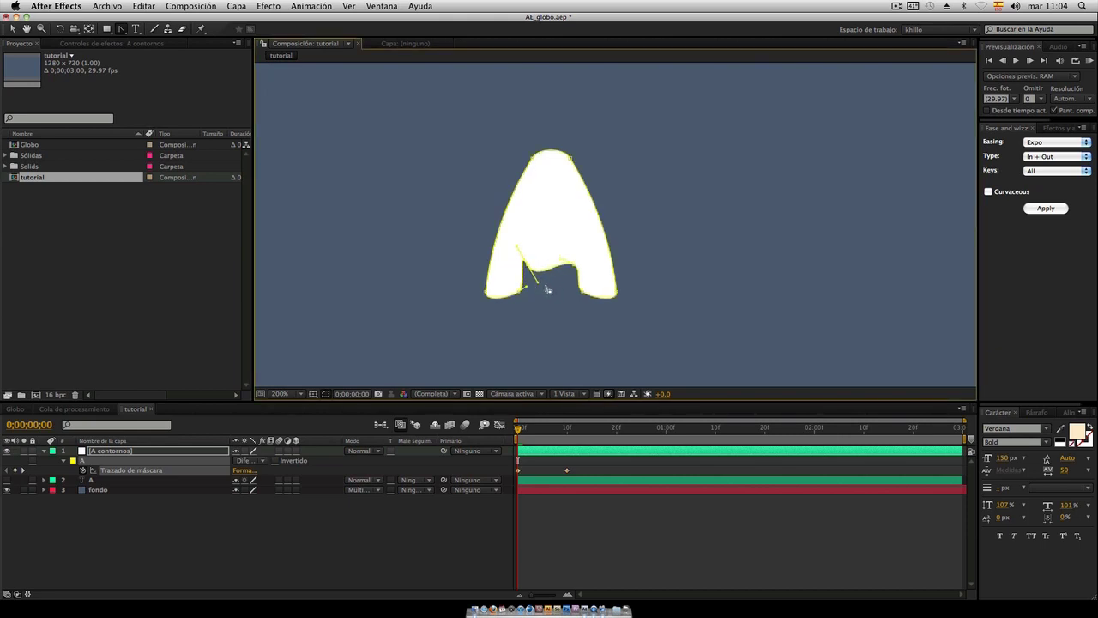
left_click(538, 160)
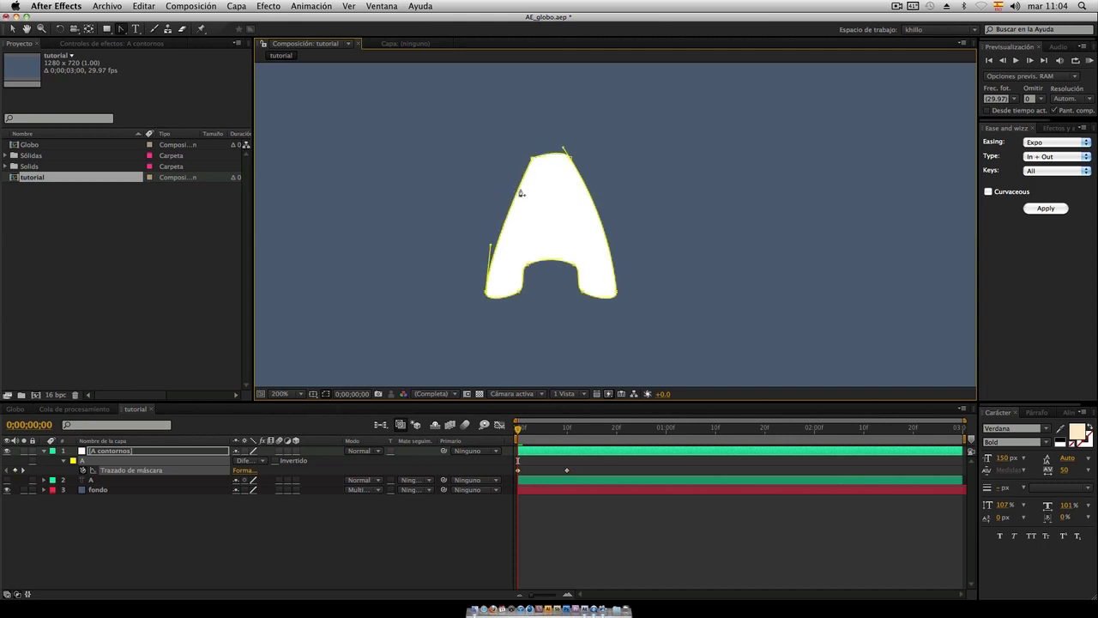
left_click_drag(532, 160, 522, 170)
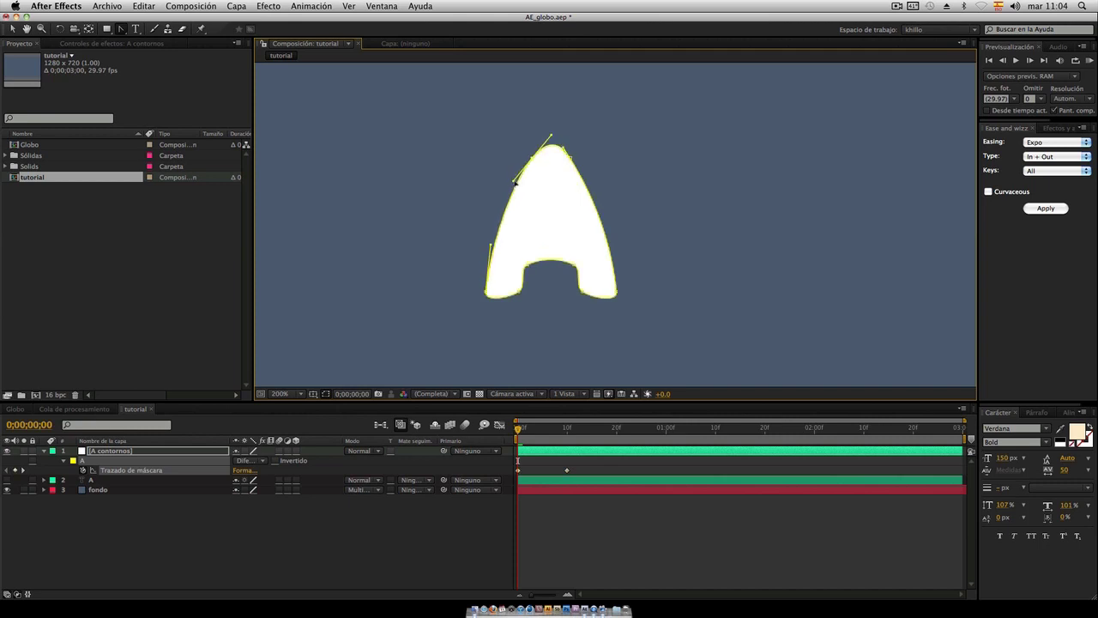
left_click_drag(562, 152, 566, 163)
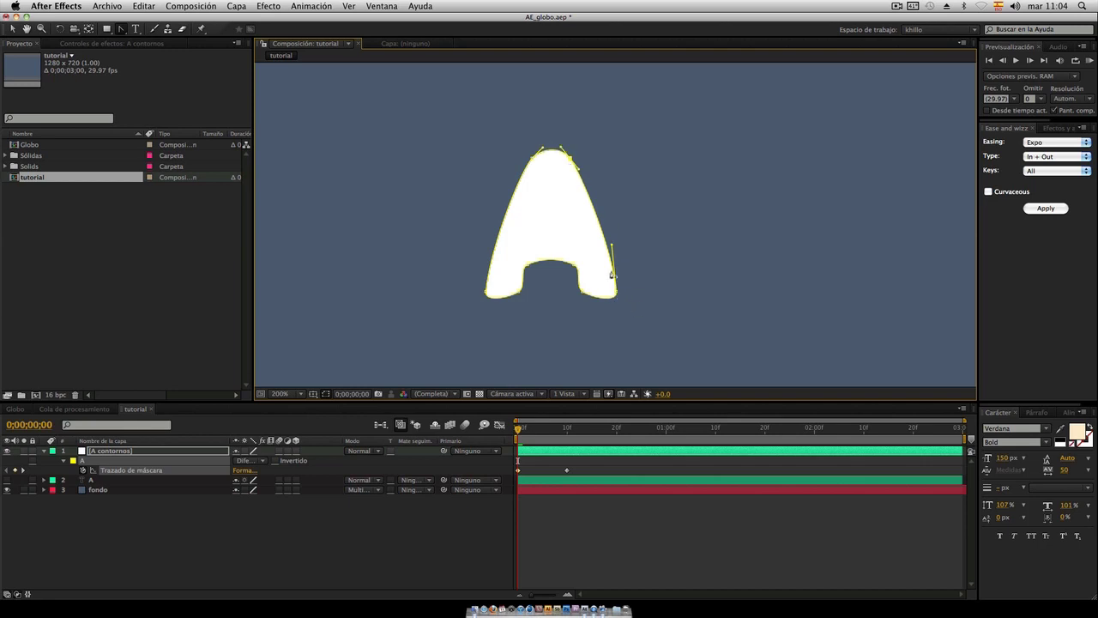
left_click_drag(570, 160, 575, 165)
key("ctrl+z")
With the Selection tool, drag the A's apex and vertices down into a flat wavy bar
key("v")
left_click(527, 167)
left_click_drag(526, 170, 539, 226)
mouse_move(530, 268)
left_mouse_down()
mouse_move(571, 279)
mouse_move(584, 263)
left_mouse_up()
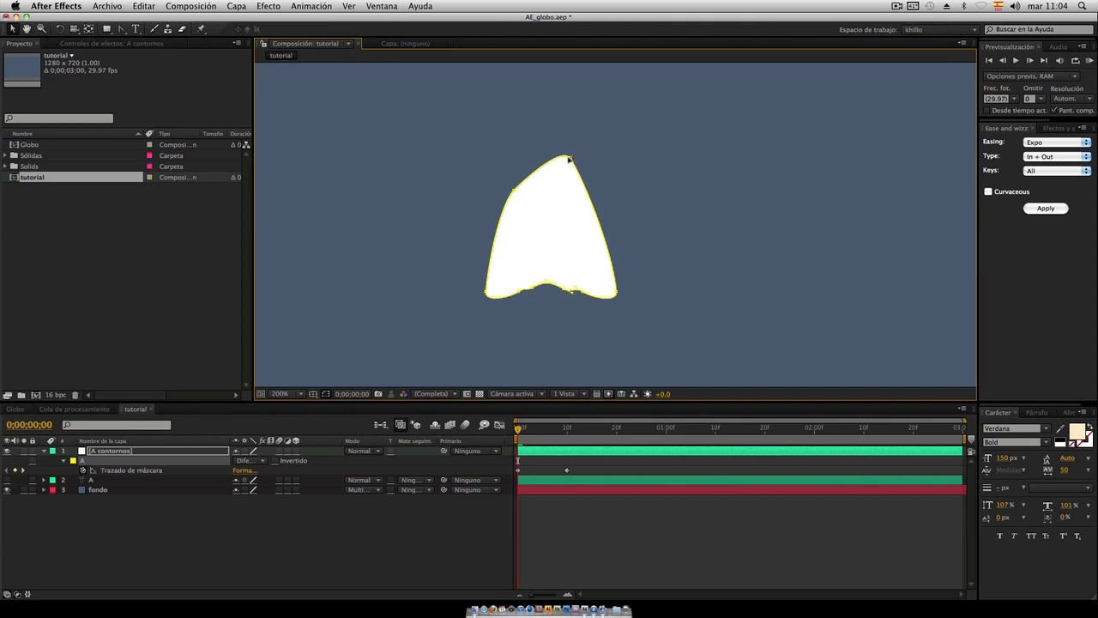
left_click_drag(569, 162, 590, 235)
left_click_drag(520, 183, 527, 249)
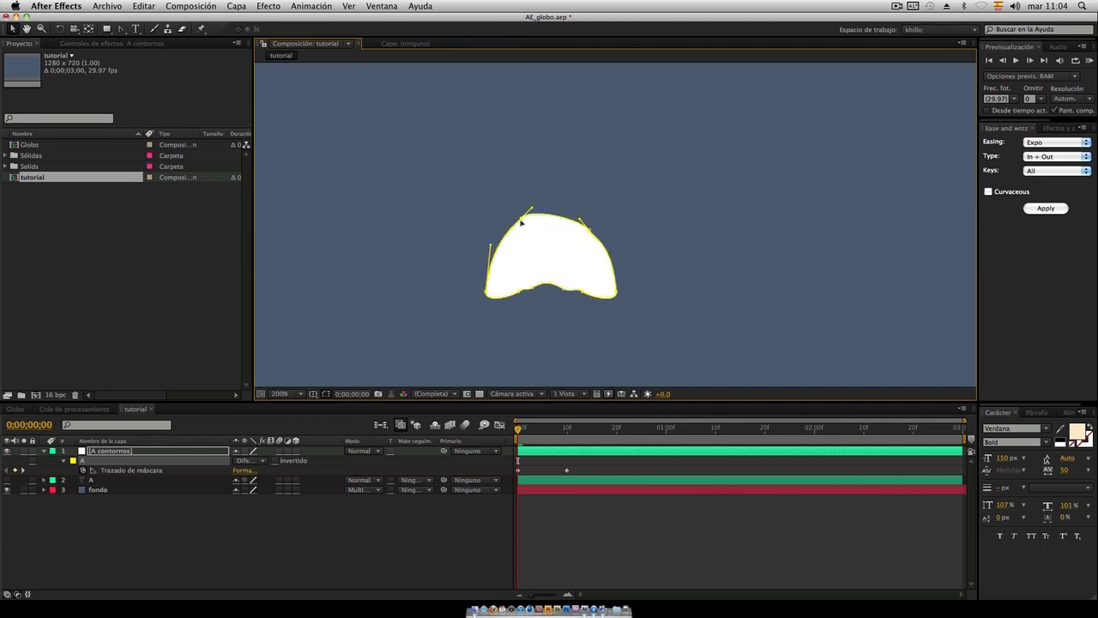
mouse_move(590, 234)
left_mouse_down()
mouse_move(583, 262)
mouse_move(513, 271)
left_mouse_up()
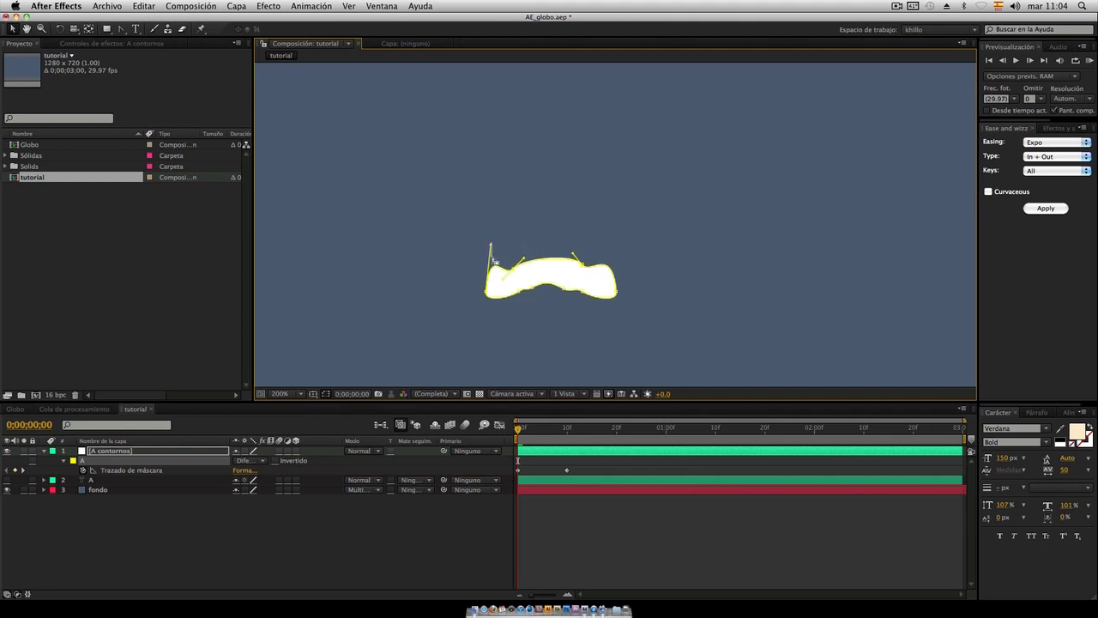
Smooth the flattened mask's ends and middle into a thin, even strip with a curled left end
double_click(496, 259)
key("Return")
mouse_move(490, 245)
left_mouse_down()
mouse_move(495, 268)
mouse_move(516, 273)
mouse_move(491, 283)
mouse_move(528, 271)
mouse_move(522, 282)
mouse_move(617, 273)
mouse_move(589, 278)
left_mouse_up()
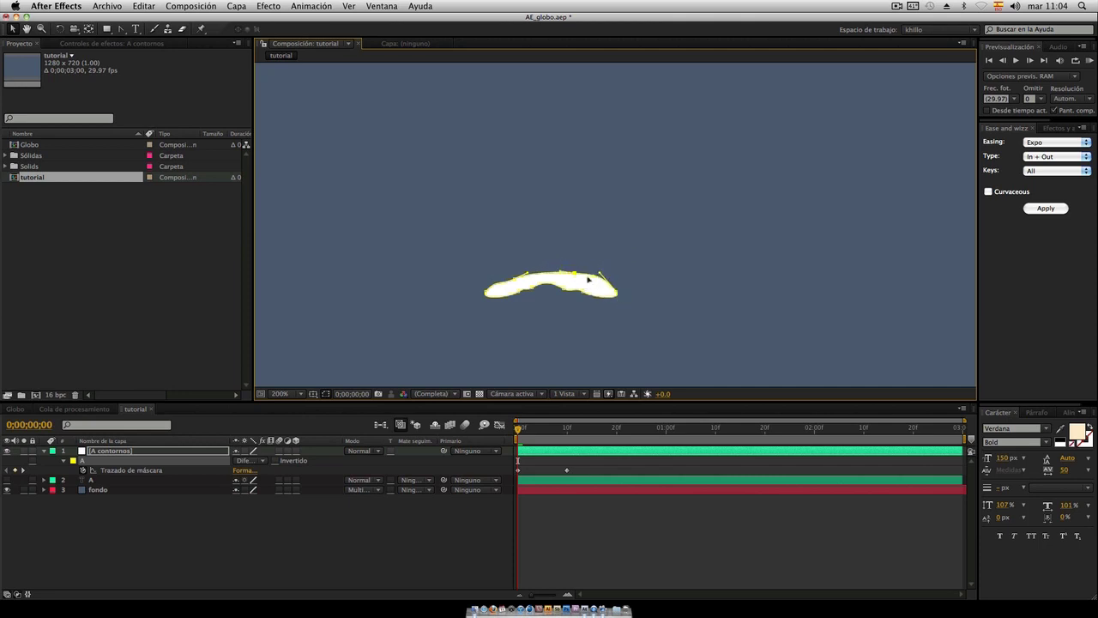
left_click(575, 275)
left_click_drag(601, 274, 620, 292)
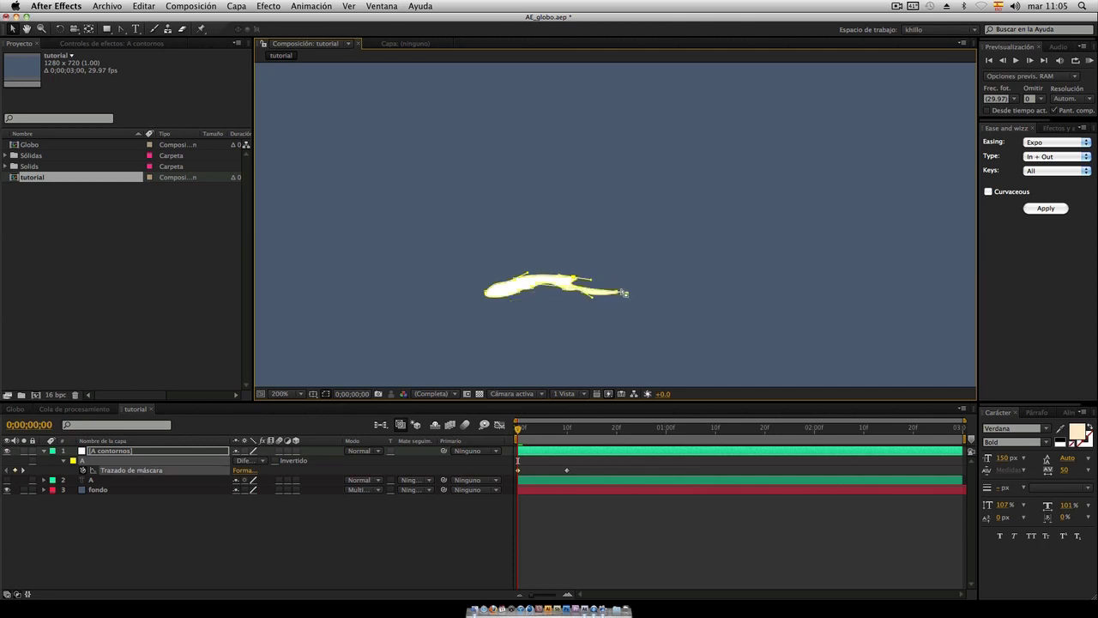
left_click_drag(596, 276, 596, 277)
left_click_drag(533, 290, 532, 302)
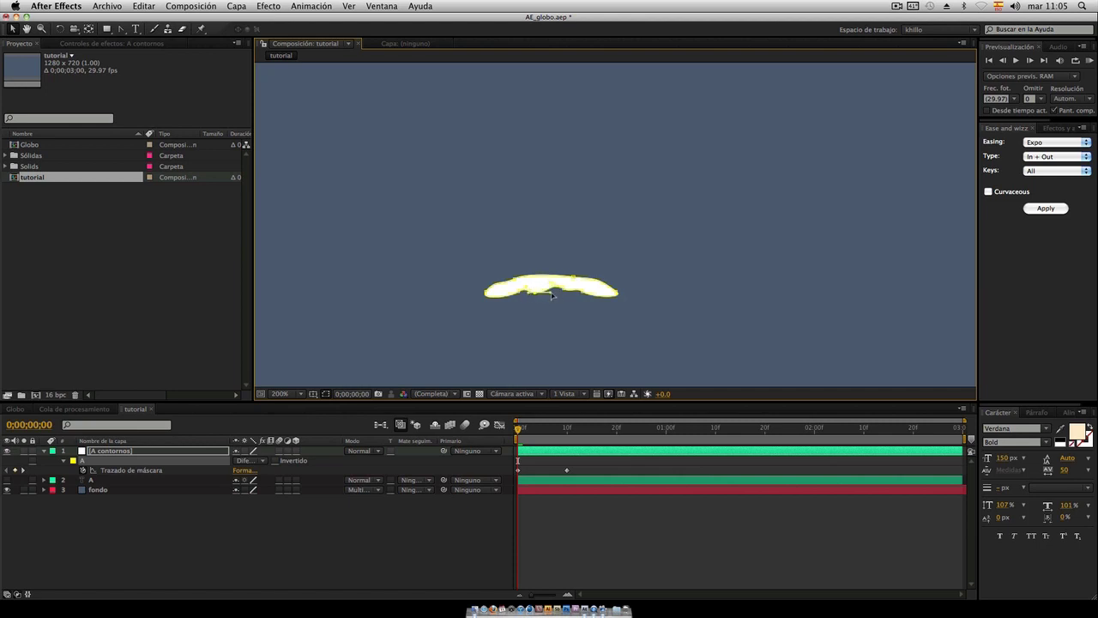
left_click_drag(535, 297, 540, 291)
left_click_drag(517, 281, 513, 288)
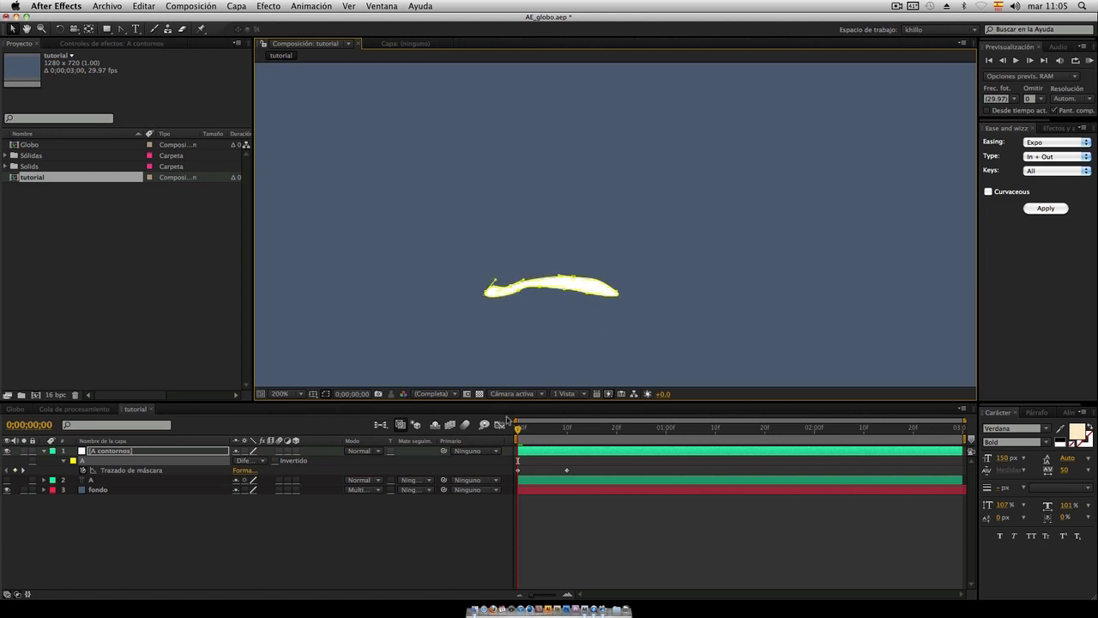
left_click_drag(519, 439, 526, 438)
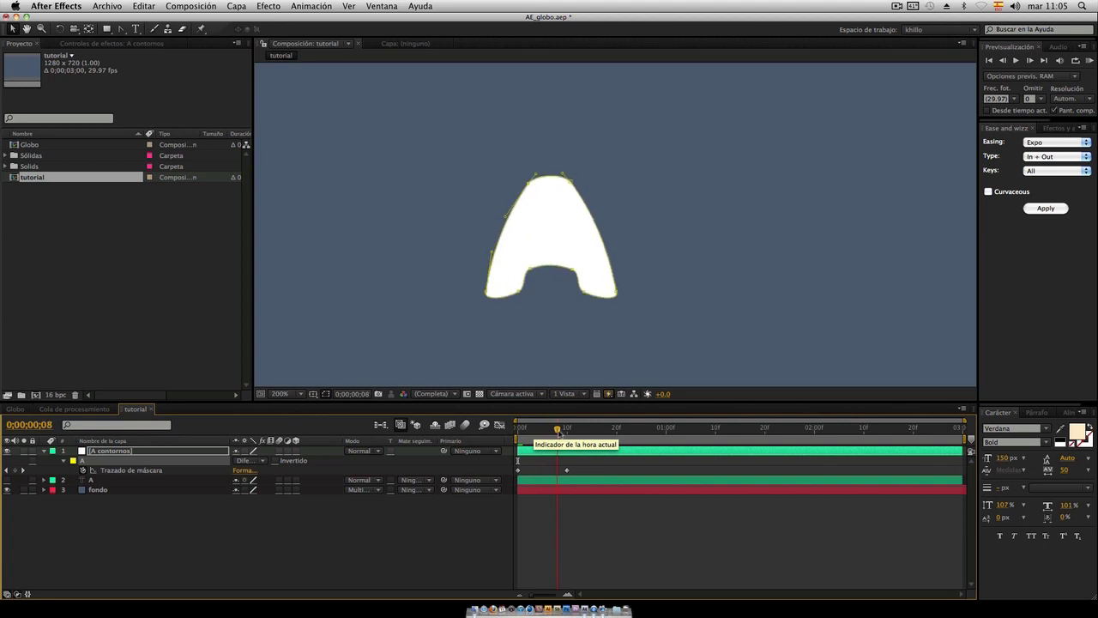
Scrub the strip-to-A morph, return to frame 0, and restore and extend the strip's tapered tails
mouse_move(526, 438)
left_mouse_down()
mouse_move(572, 429)
mouse_move(517, 439)
left_mouse_up()
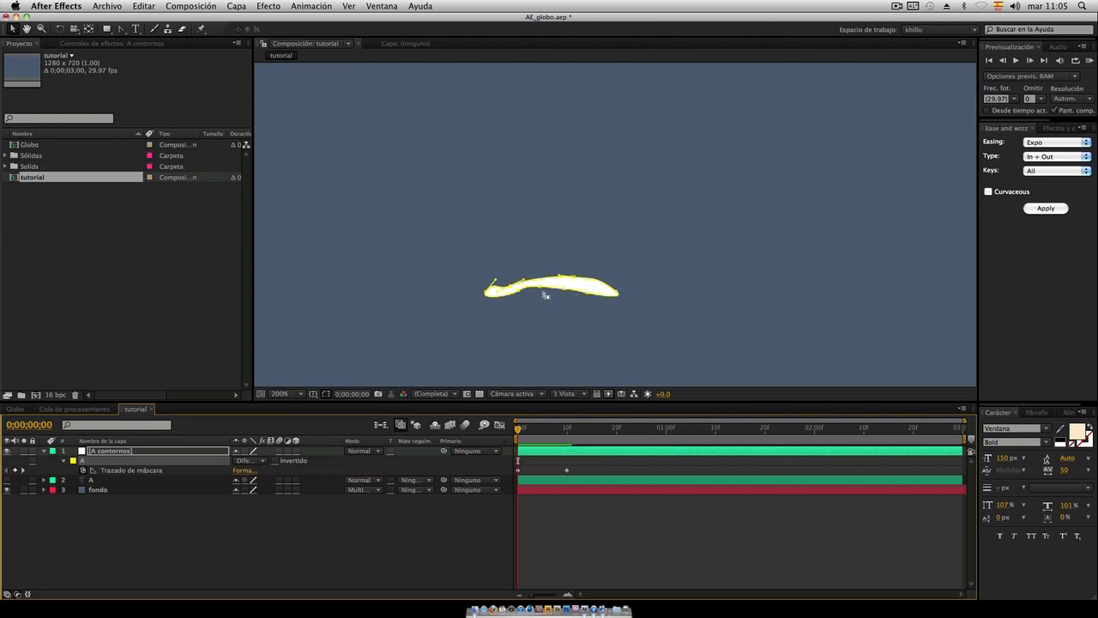
left_click_drag(540, 292, 527, 303)
key("ctrl+z")
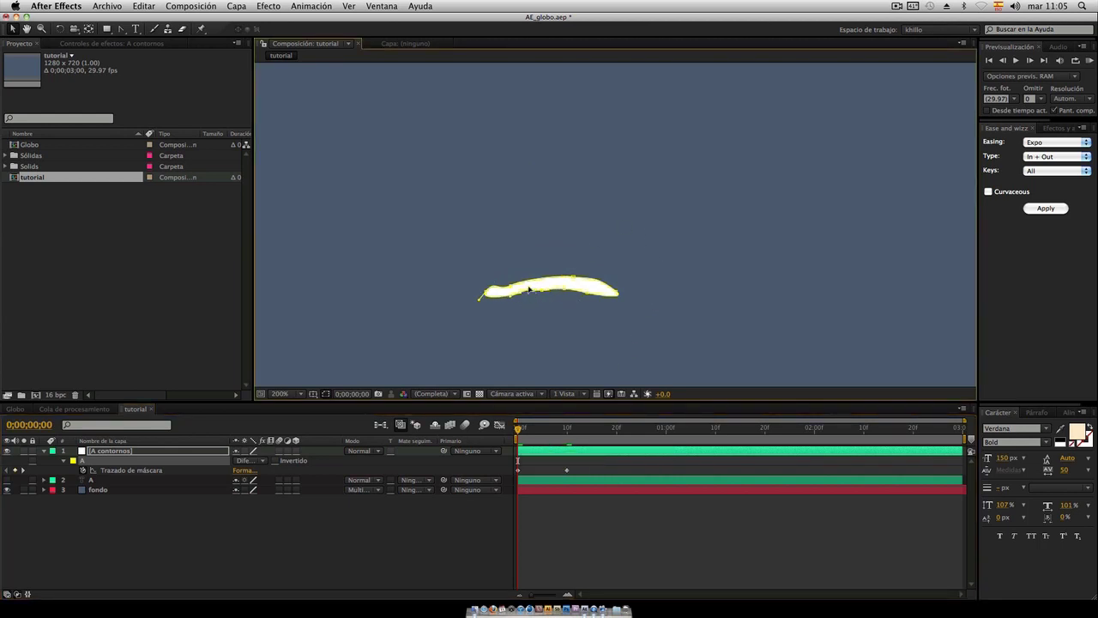
key("ctrl+z")
left_click(573, 278)
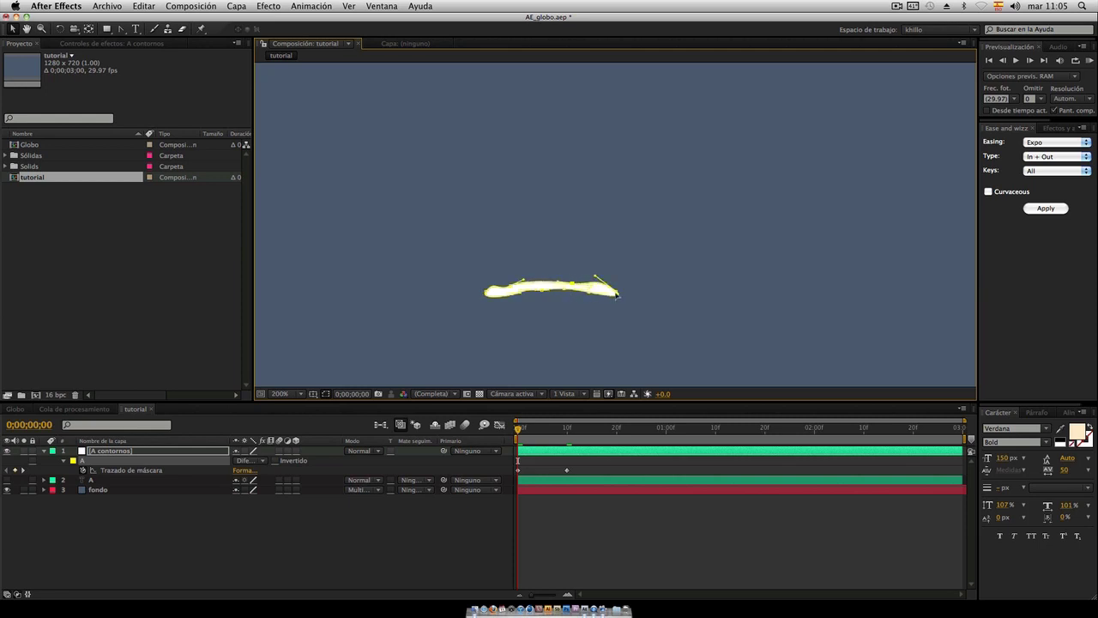
mouse_move(617, 293)
left_mouse_down()
mouse_move(624, 299)
mouse_move(593, 284)
left_mouse_up()
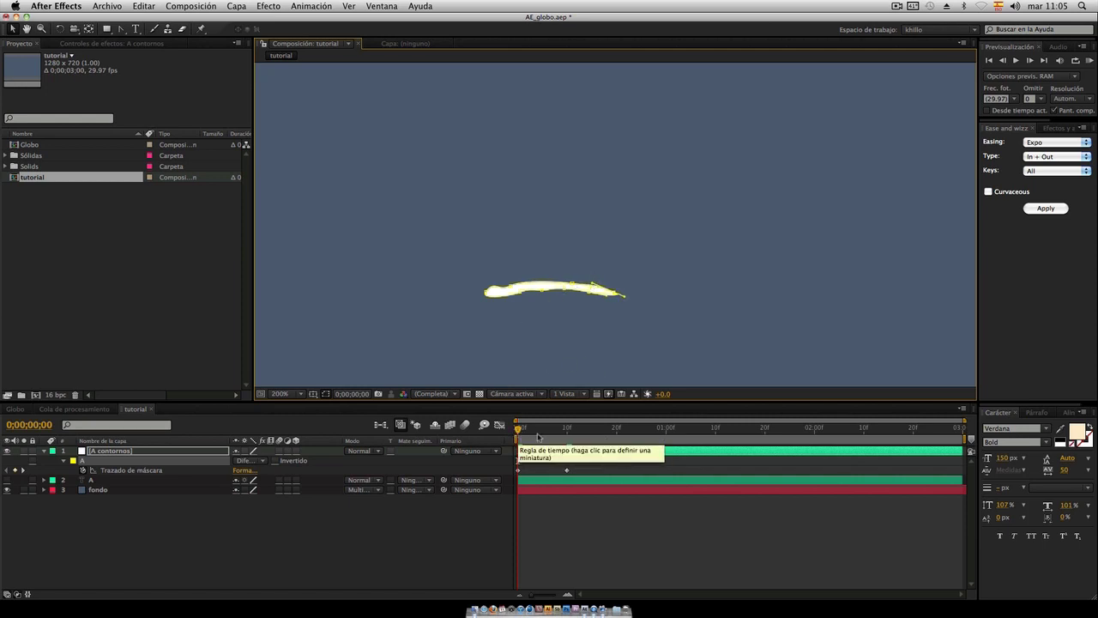
At frame 1, bow the strip upward into a slight arch
key("Page_Down")
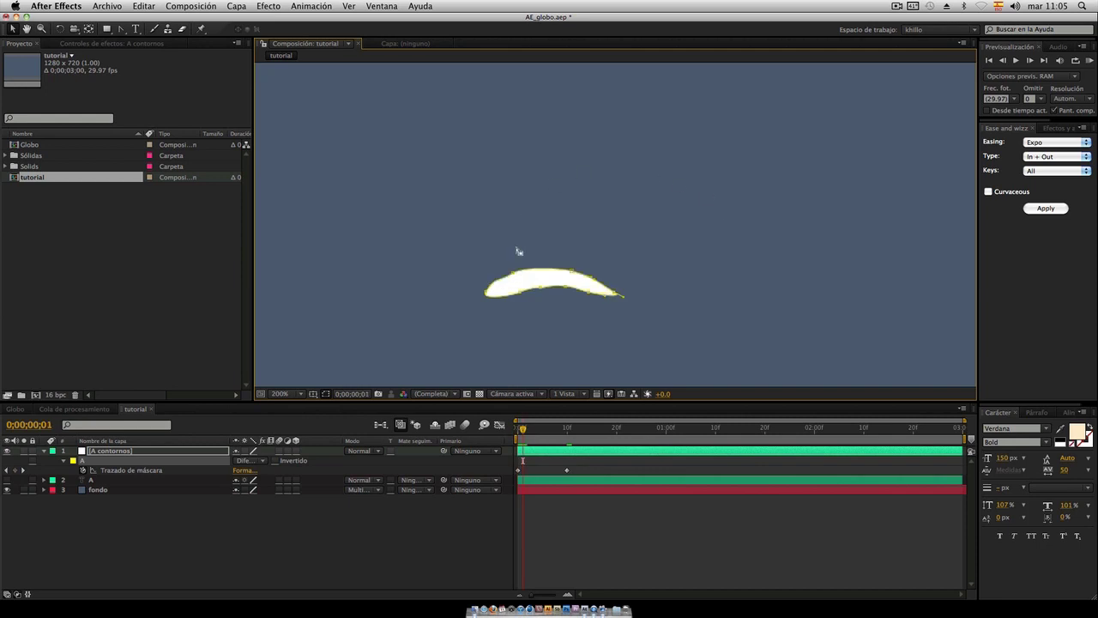
mouse_move(512, 276)
left_mouse_down()
mouse_move(494, 275)
mouse_move(512, 264)
left_mouse_up()
mouse_move(579, 275)
left_mouse_down()
mouse_move(535, 281)
mouse_move(570, 279)
left_mouse_up()
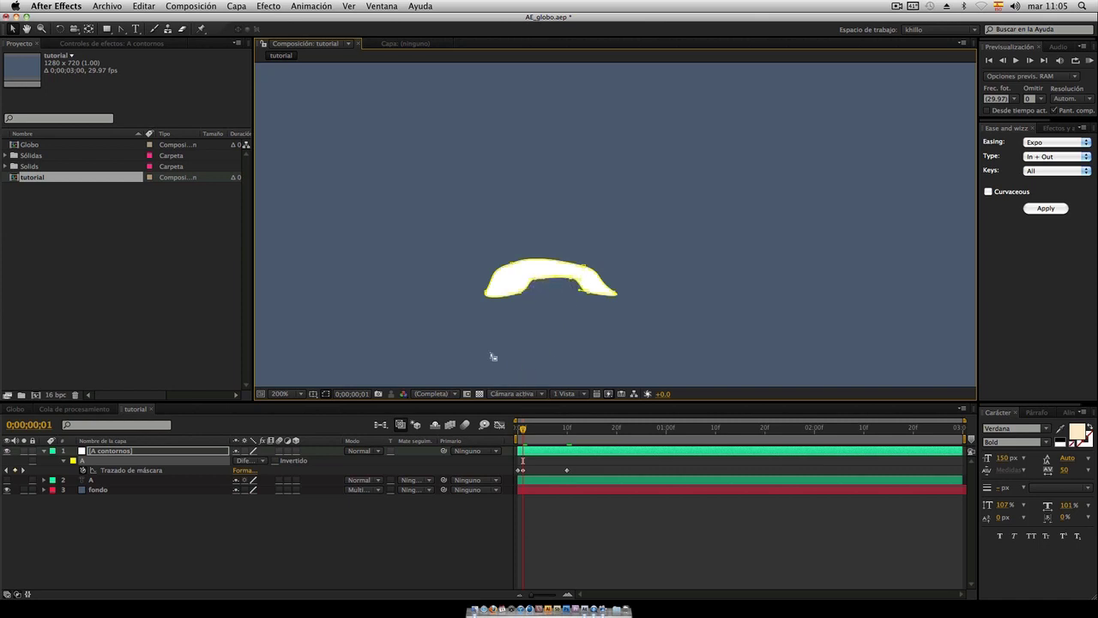
At frame 4, widen and raise the mask into a low rounded arch
key("Page_Down")
key("Page_Down")
key("Page_Down")
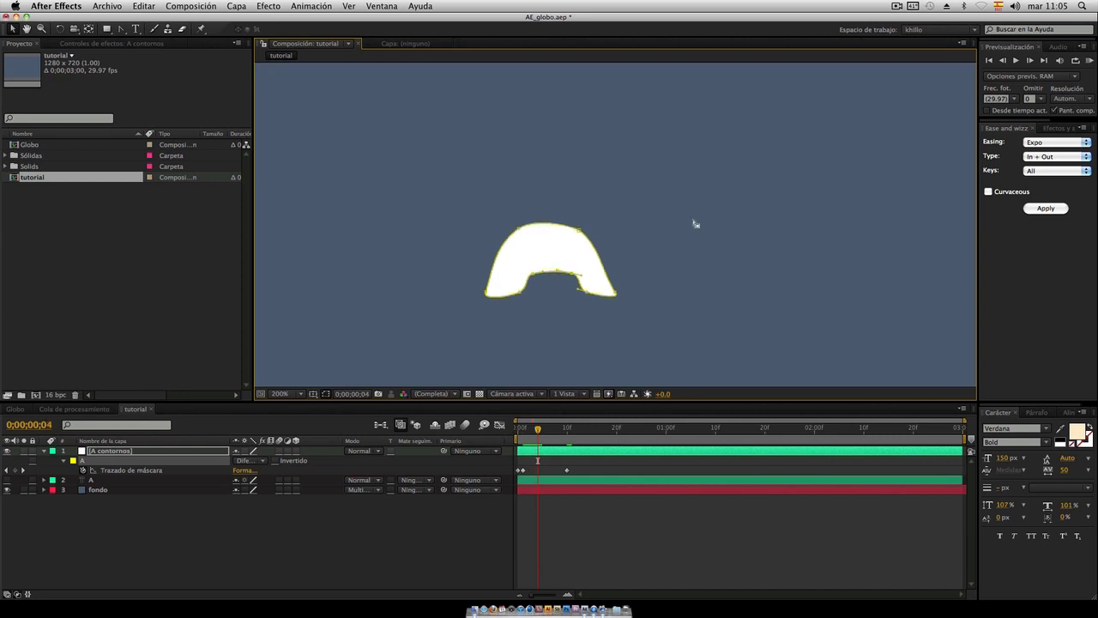
left_click_drag(579, 231, 608, 246)
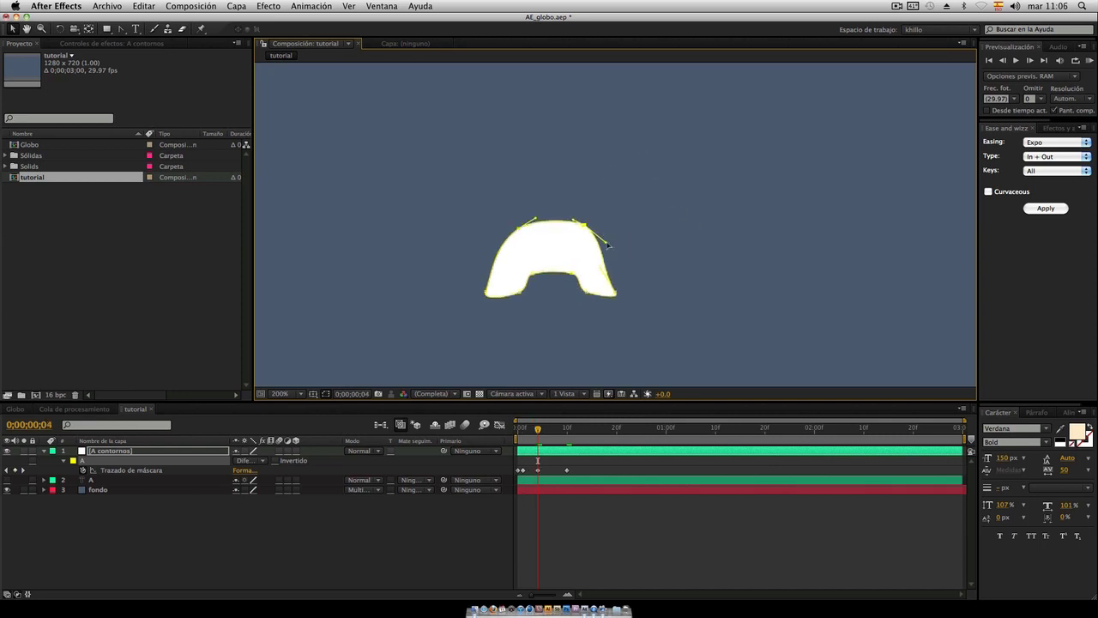
left_click_drag(574, 223, 563, 206)
left_click(572, 277)
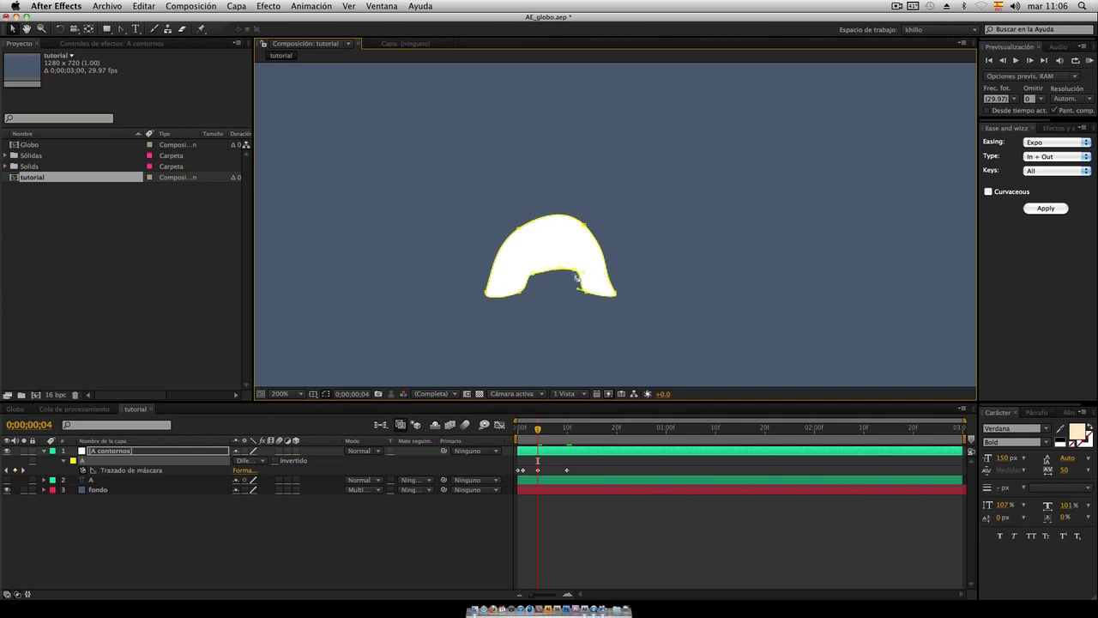
left_click_drag(586, 281, 595, 280)
left_click_drag(561, 268, 558, 260)
left_click_drag(533, 277, 535, 273)
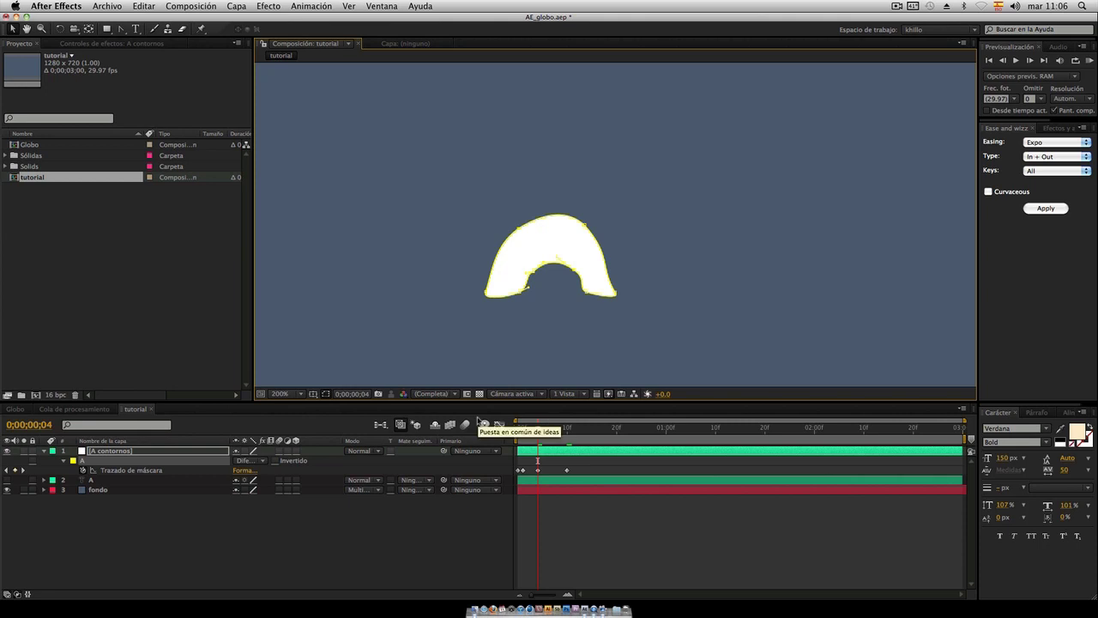
key("Page_Down")
key("Page_Down")
key("Page_Down")
key("Page_Down")
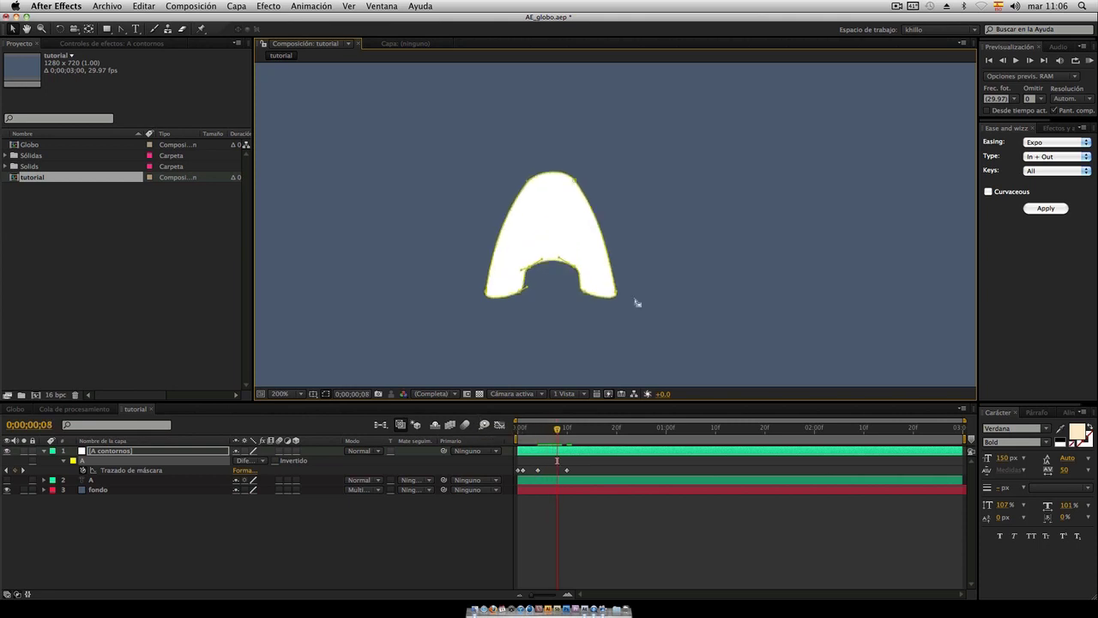
At frame 6, lift the arch's top and lengthen its sides and inner curve
key("Page_Up")
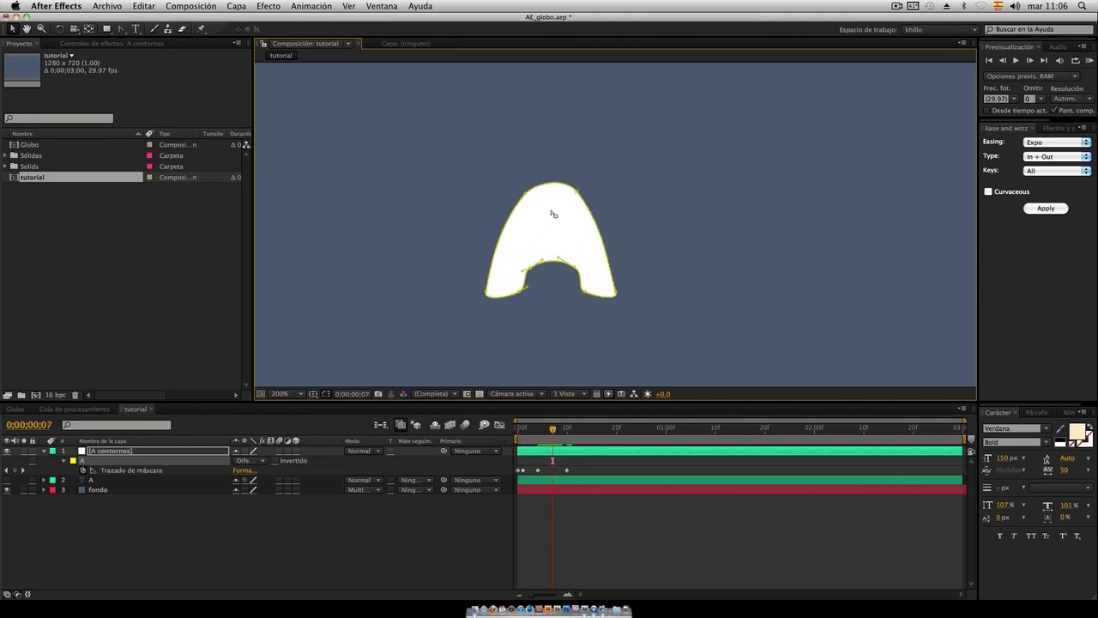
key("Page_Up")
left_click_drag(528, 206, 543, 186)
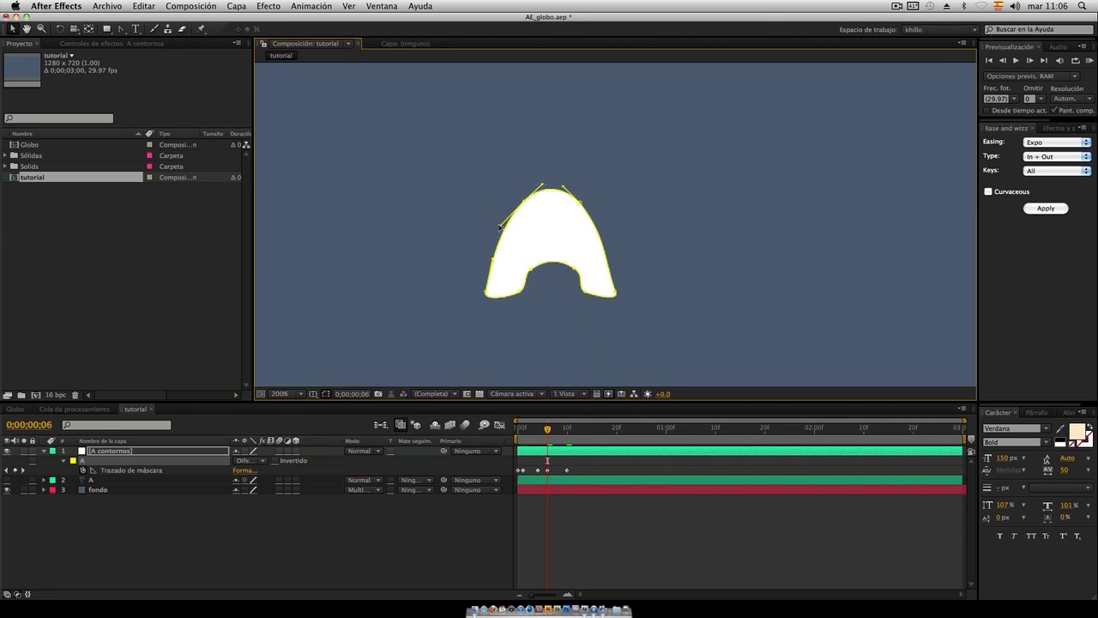
mouse_move(502, 225)
left_mouse_down()
mouse_move(490, 229)
mouse_move(518, 199)
left_mouse_up()
left_click(581, 203)
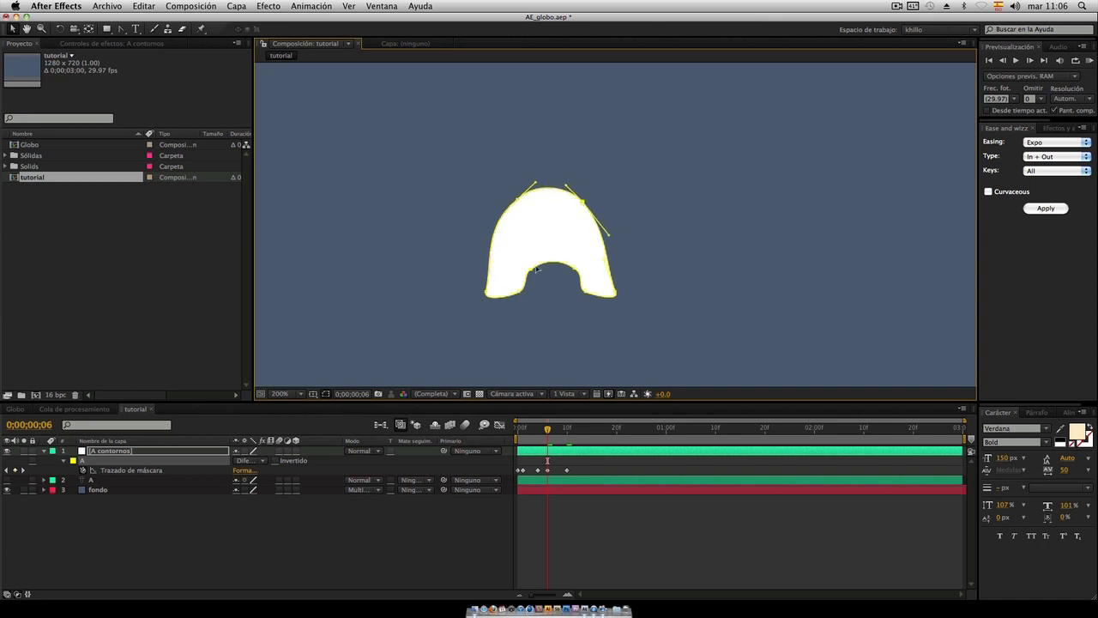
left_click_drag(531, 271, 587, 266)
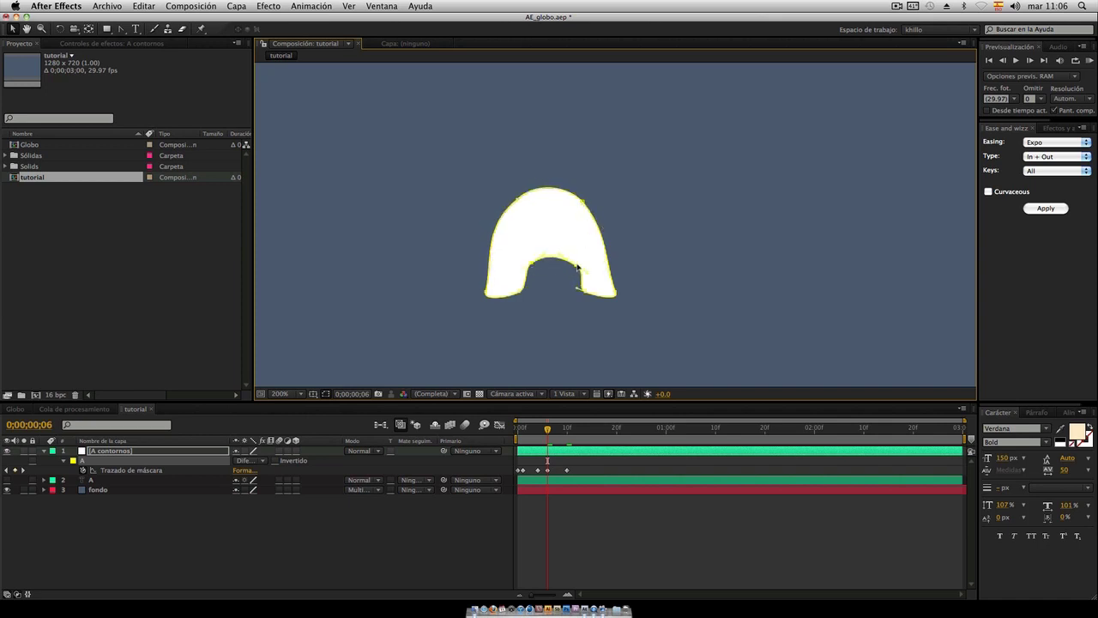
At frame 8, raise the top and adjust the side curves into a tall A
left_click_drag(548, 431, 558, 431)
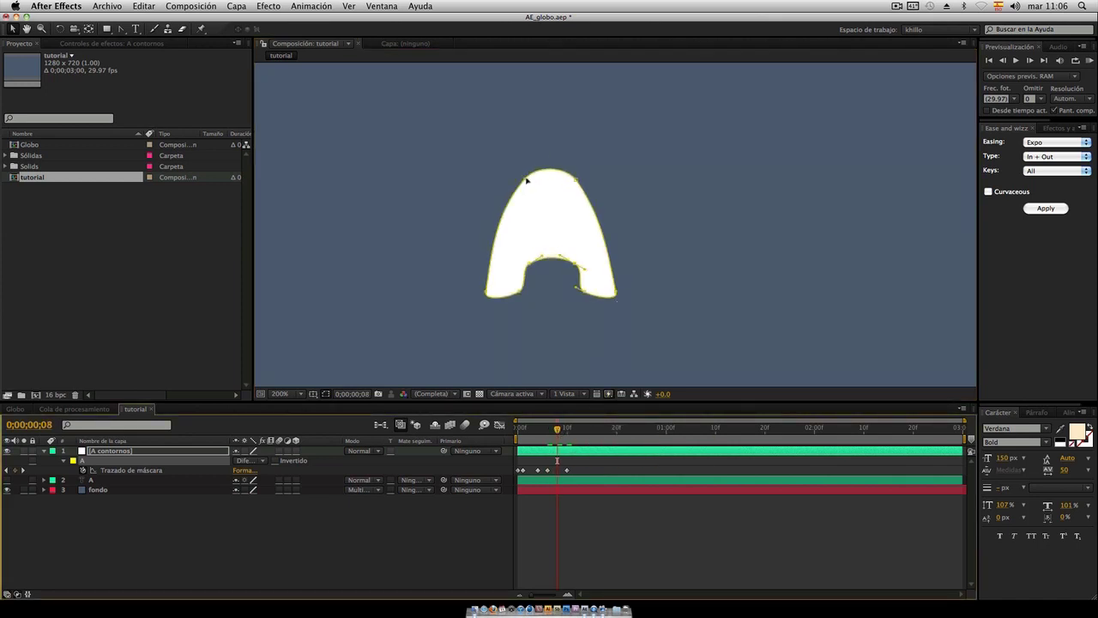
left_click_drag(527, 179, 541, 162)
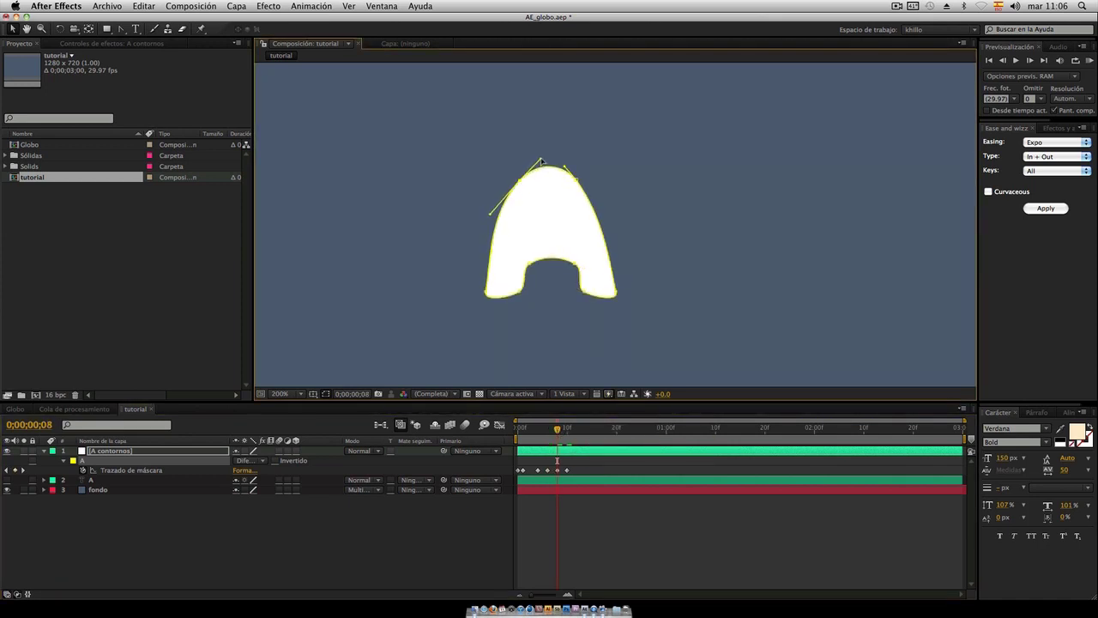
left_click_drag(491, 215, 495, 210)
left_click_drag(578, 181, 567, 161)
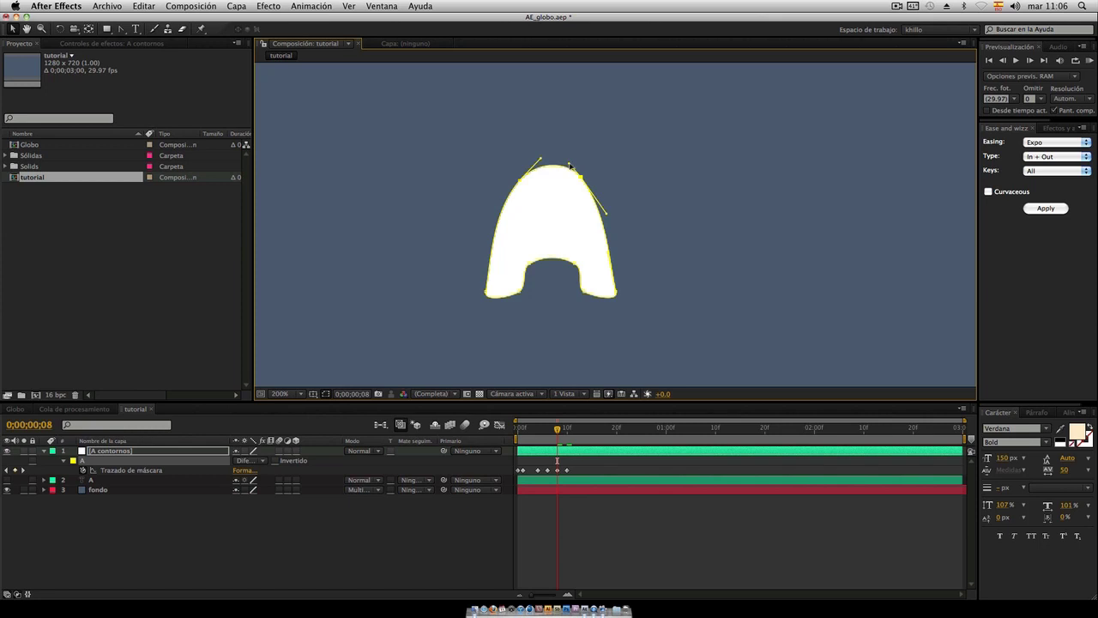
left_click_drag(607, 213, 603, 203)
Scrub the morph, return to the start, and run a full RAM Preview
left_click_drag(558, 433, 622, 429)
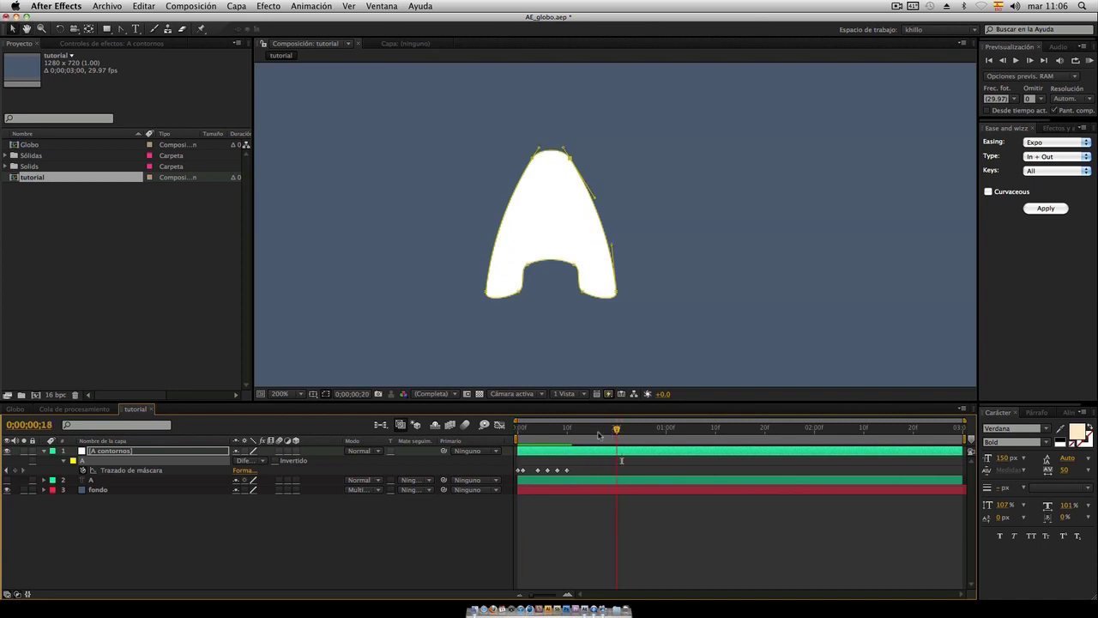
left_click_drag(621, 428, 517, 429)
left_click(1087, 62)
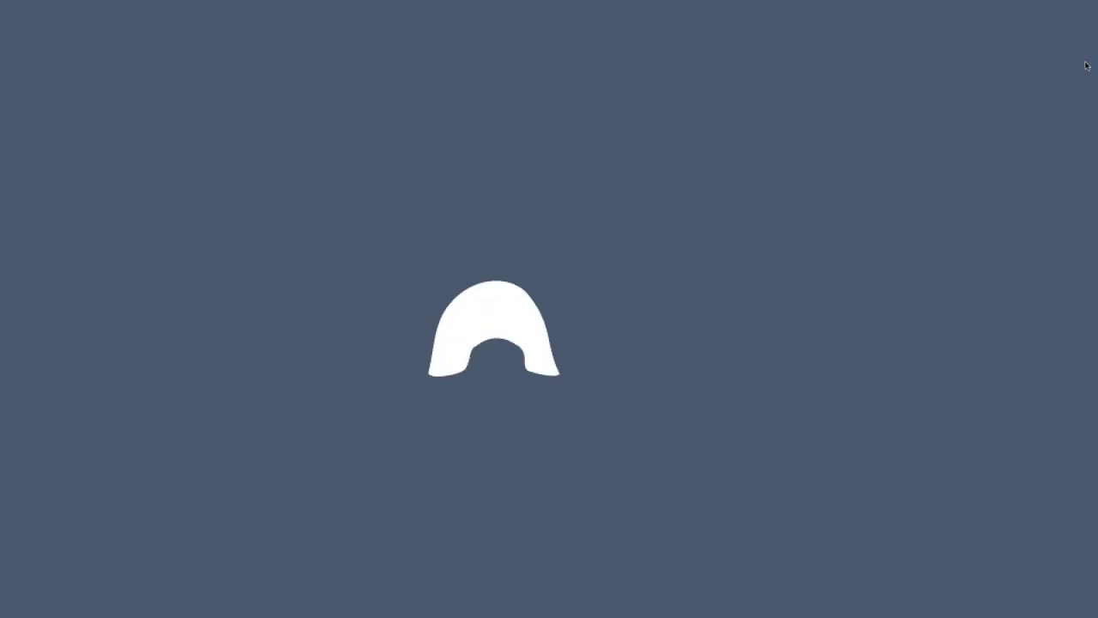
Re-run the preview, move the arch keyframe to frame 3 and heighten it, then go to frame 10
left_click(1074, 74)
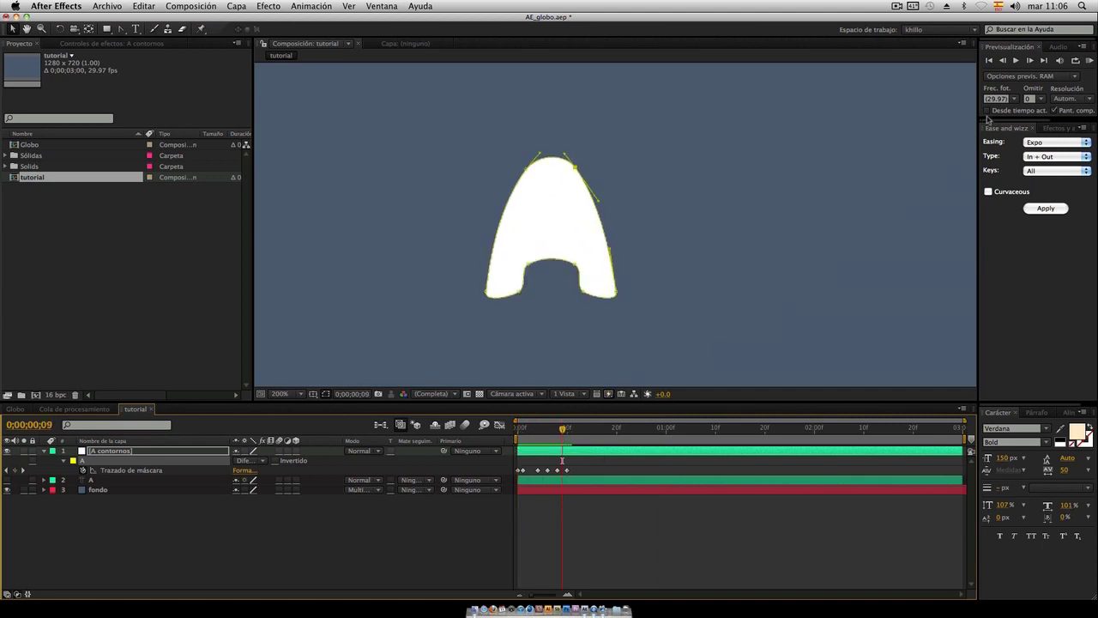
left_click(1088, 62)
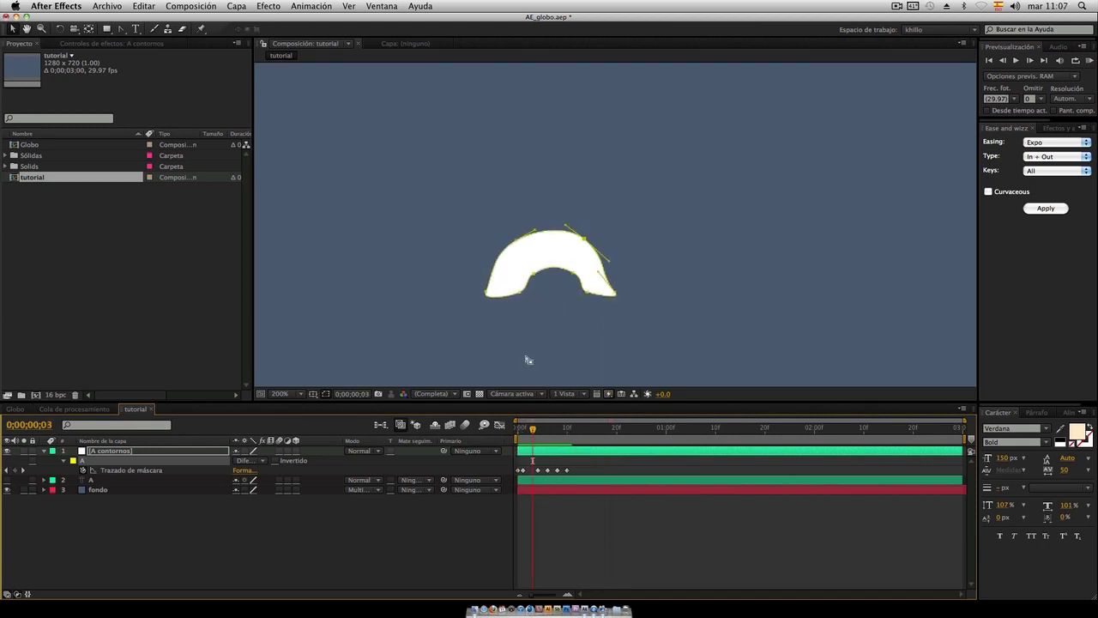
left_click_drag(538, 470, 538, 470)
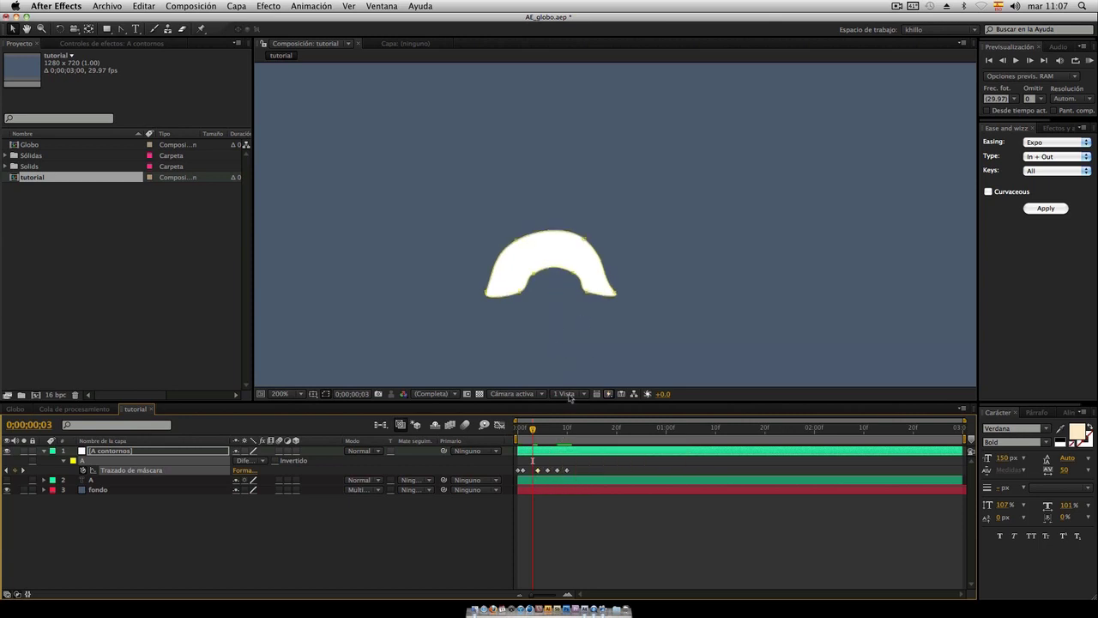
left_click_drag(533, 276, 534, 275)
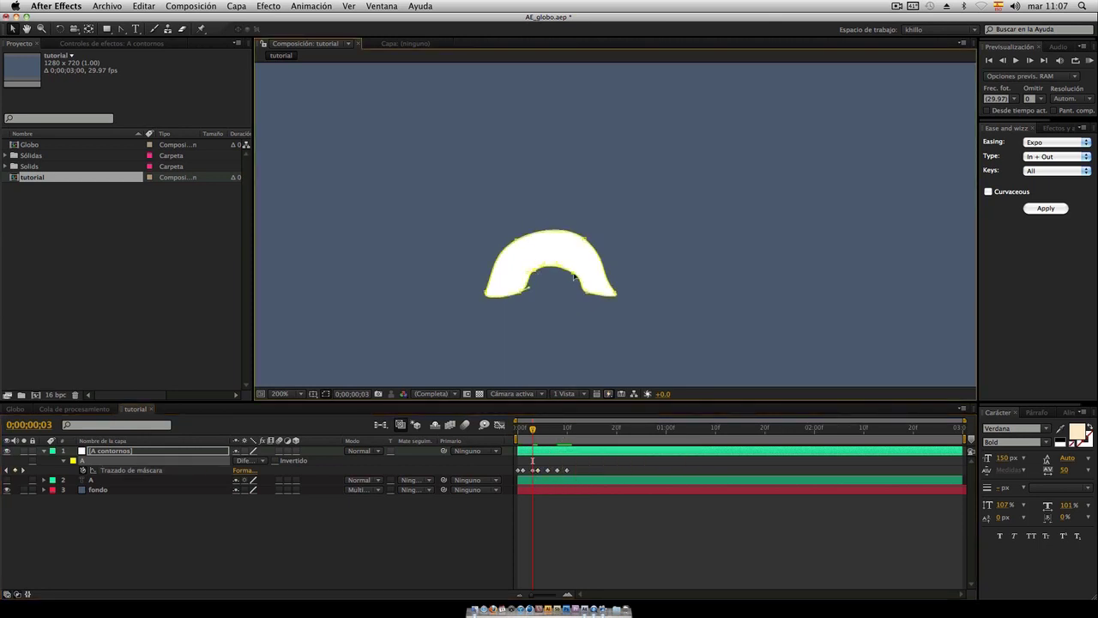
mouse_move(586, 240)
left_mouse_down()
mouse_move(581, 233)
mouse_move(581, 244)
left_mouse_up()
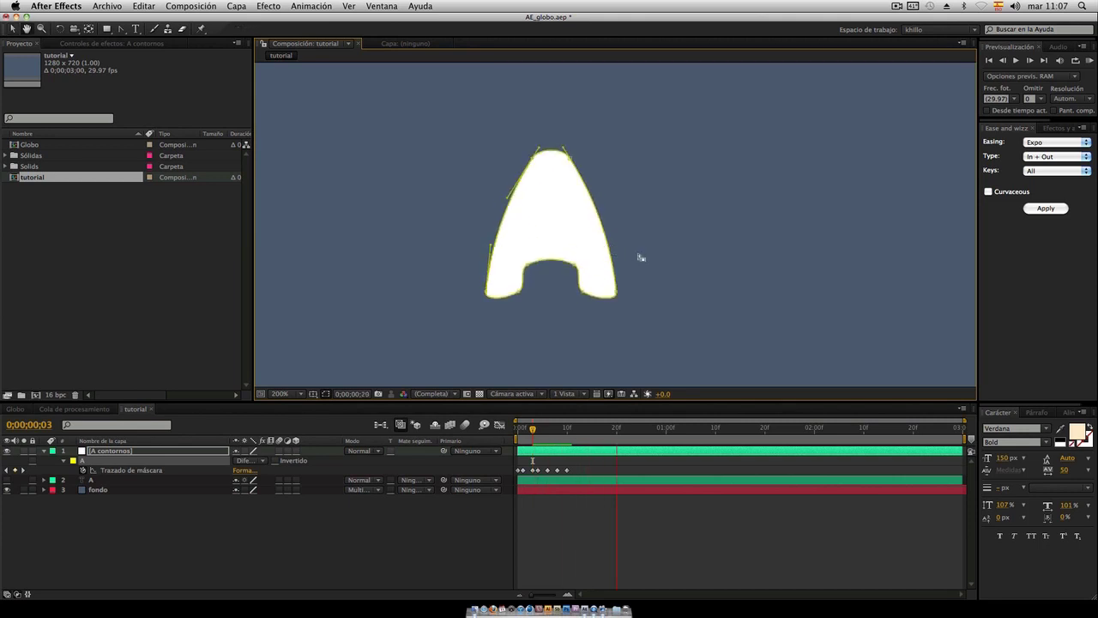
left_click_drag(621, 429, 567, 437)
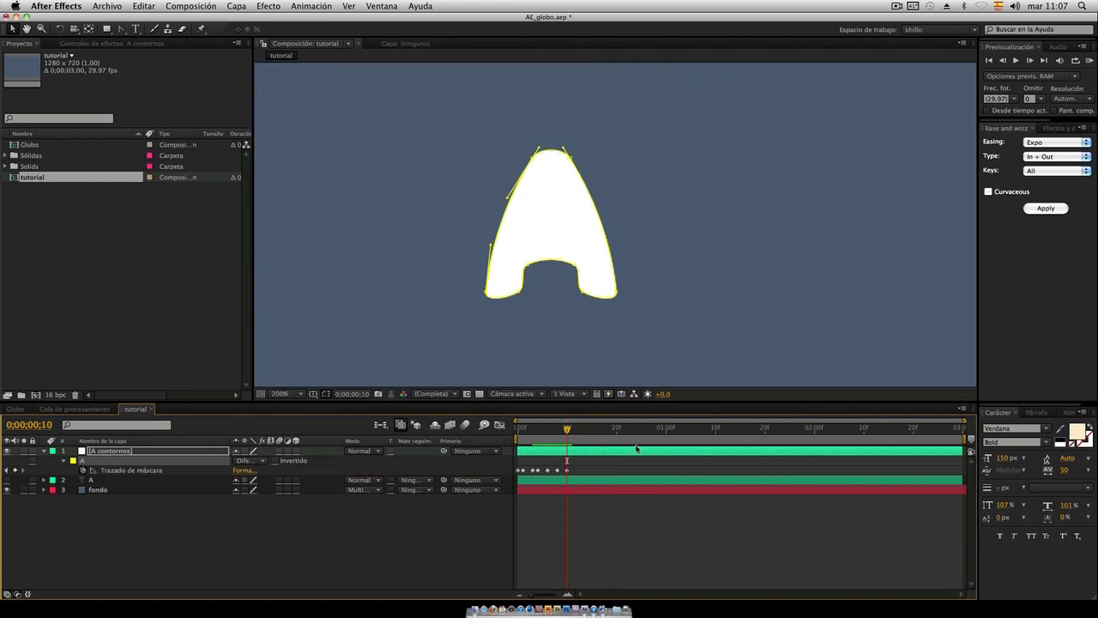
Copy the frame-10 mask keyframe to frame 14, then move to frame 12
left_click(570, 595)
left_click(546, 594)
left_click(546, 594)
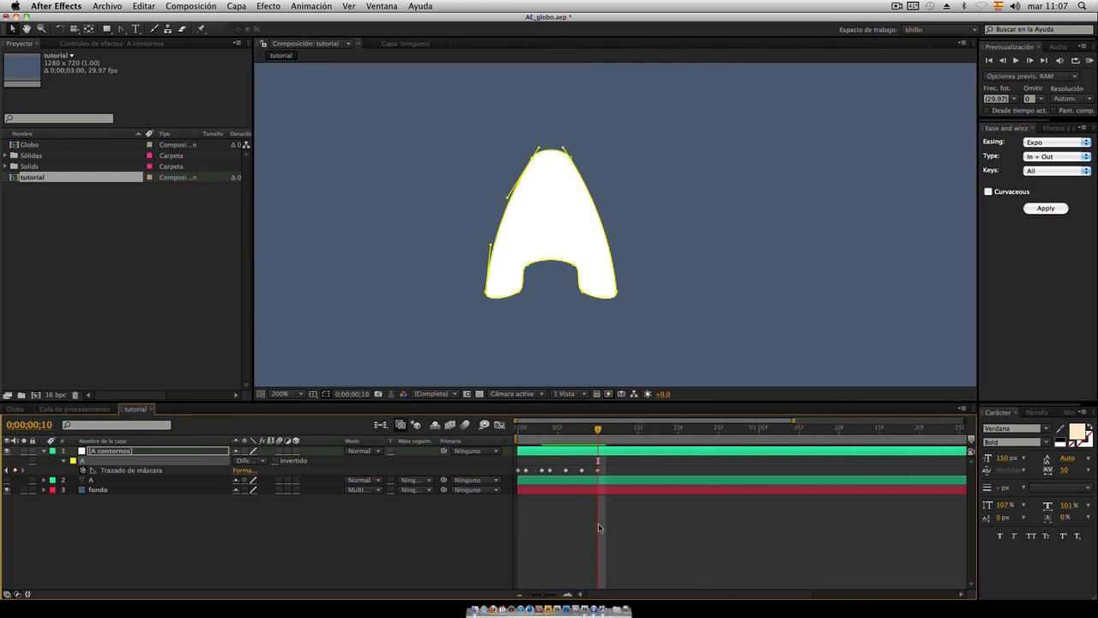
left_click(597, 470)
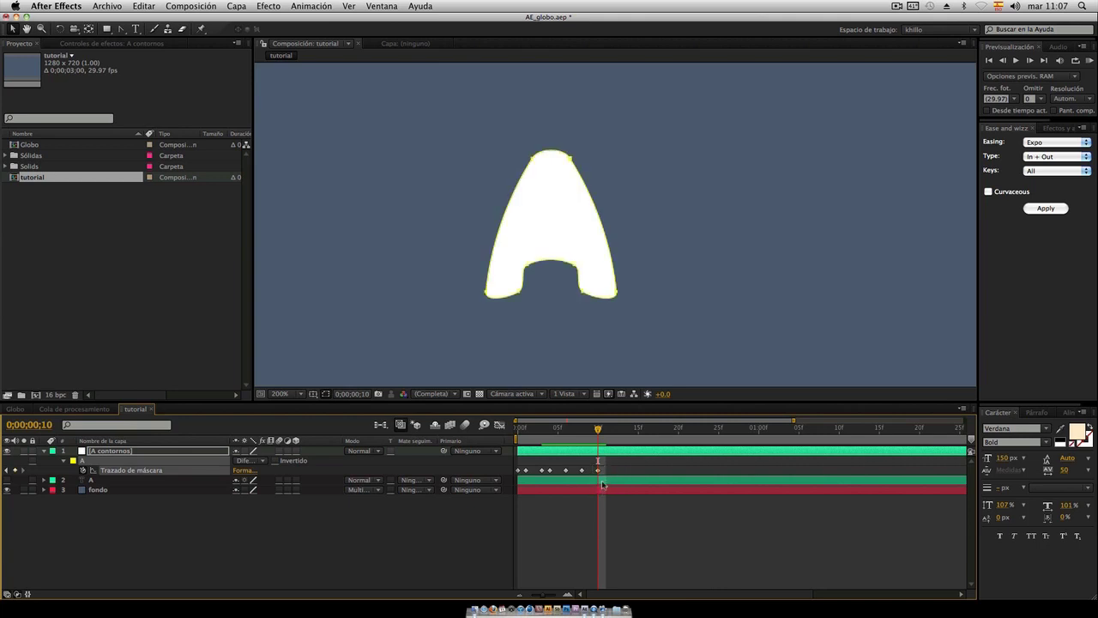
left_click_drag(605, 434, 631, 432)
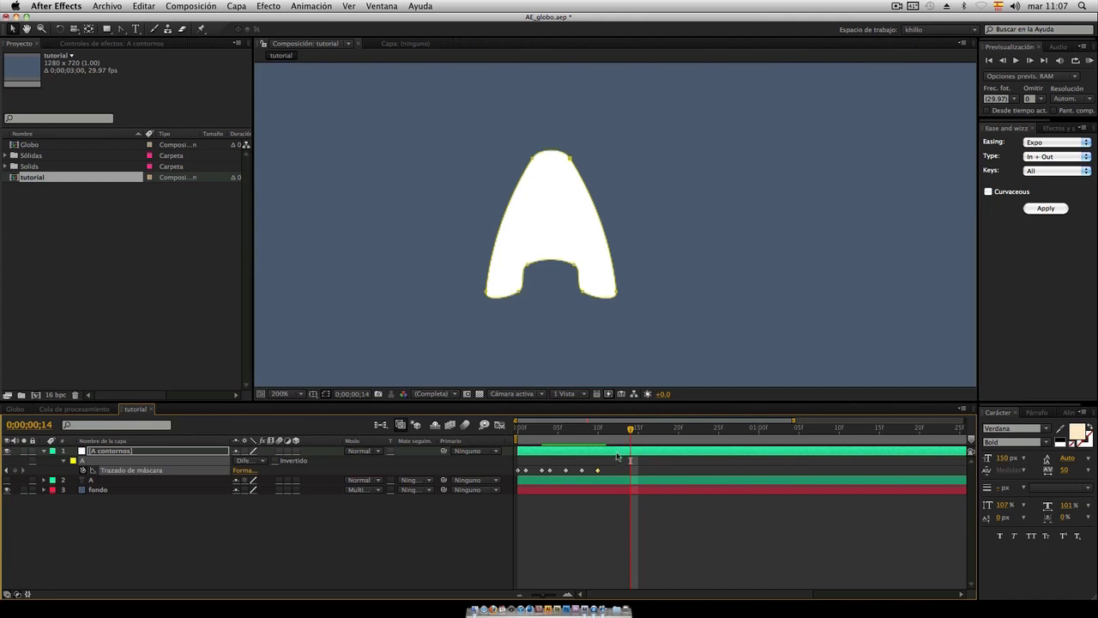
key("ctrl+v")
left_click_drag(631, 428, 614, 428)
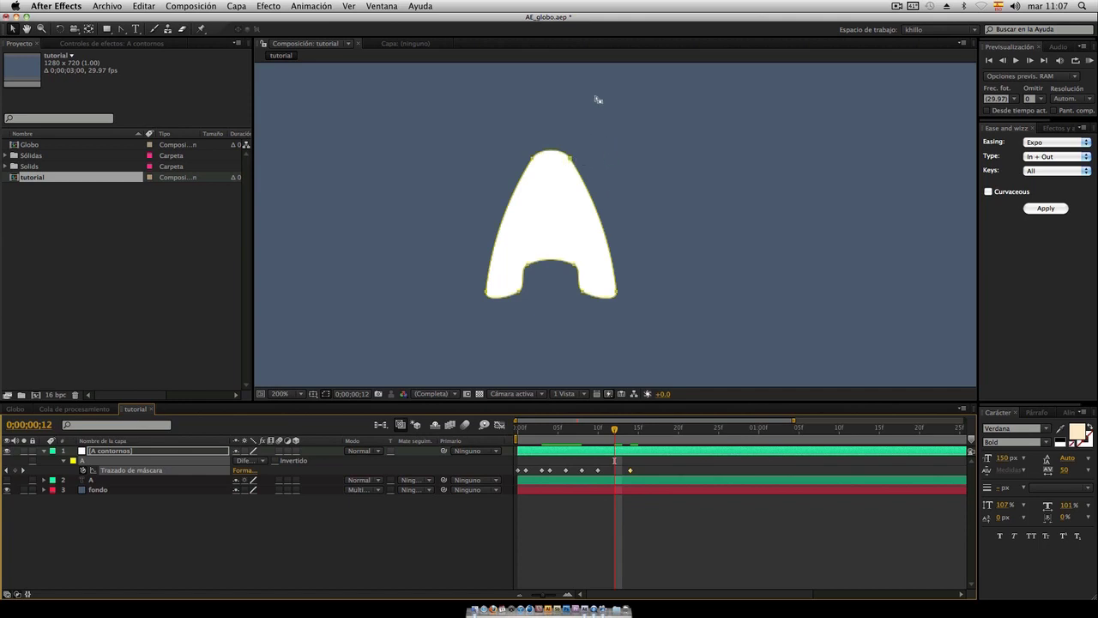
At frame 12, pull the A's top-right point up into a dome, reshape the inner arch, and preview
left_click_drag(604, 184, 610, 207)
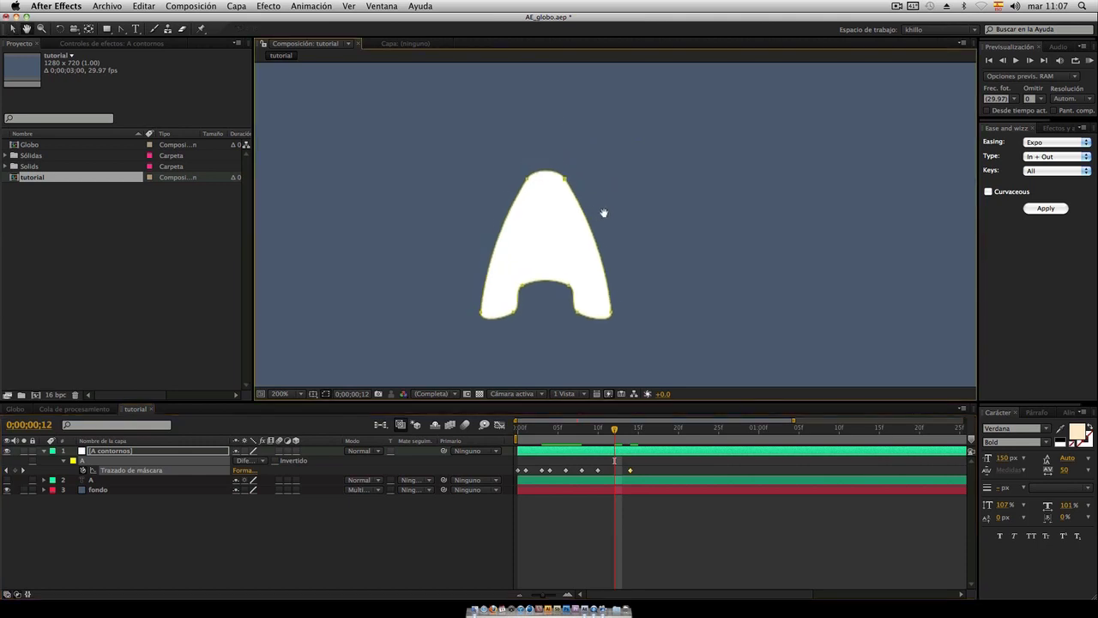
double_click(586, 185)
left_click(588, 189)
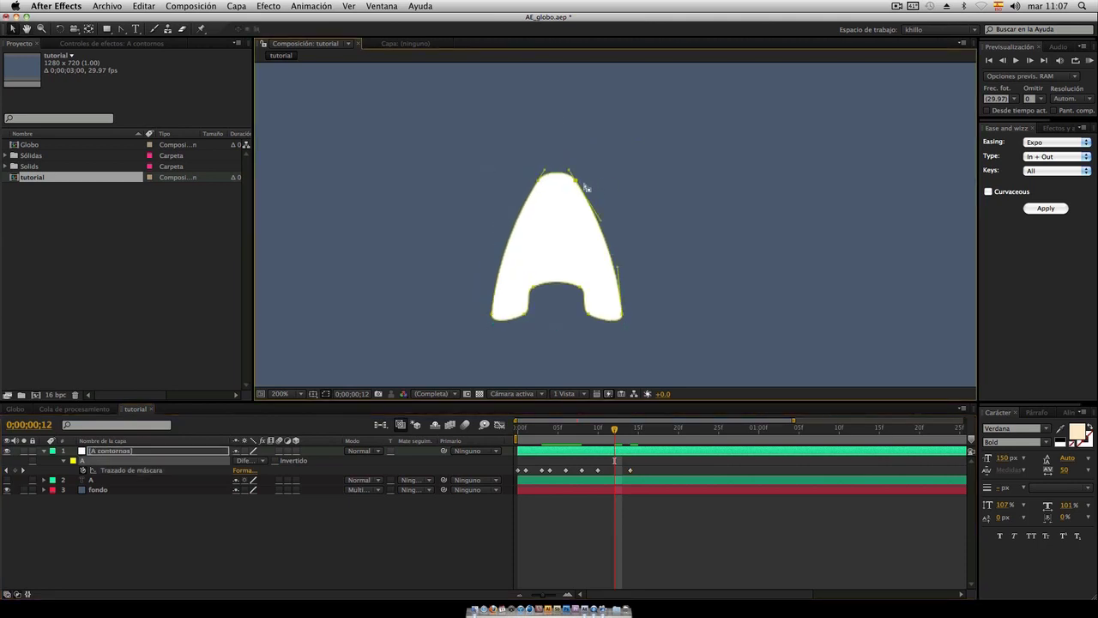
mouse_move(577, 180)
left_mouse_down()
mouse_move(586, 169)
mouse_move(566, 157)
left_mouse_up()
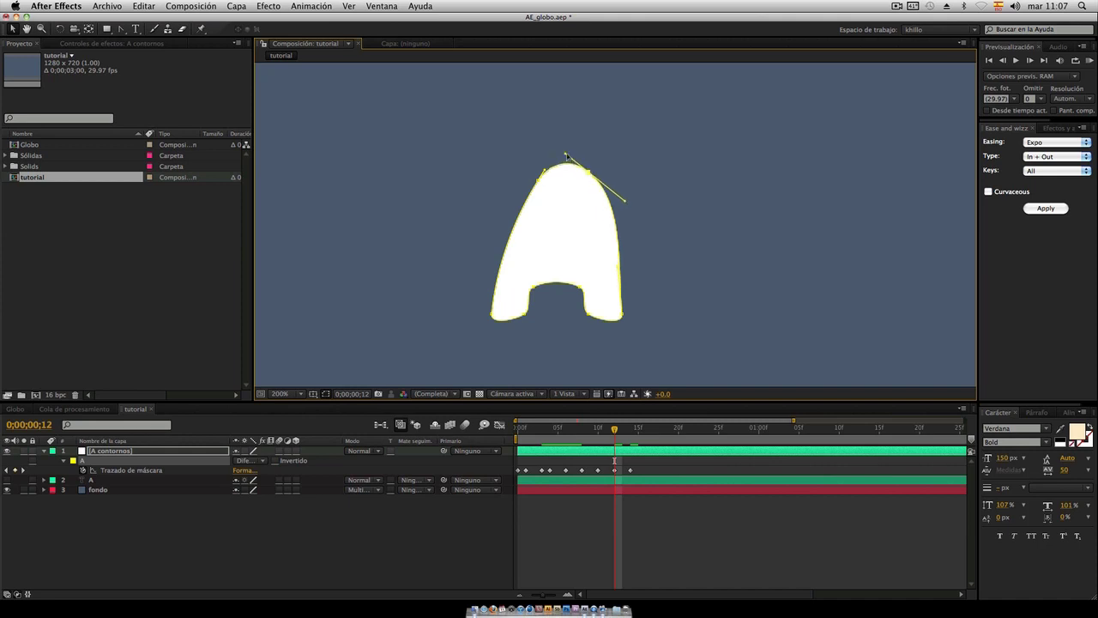
left_click_drag(567, 156, 533, 160)
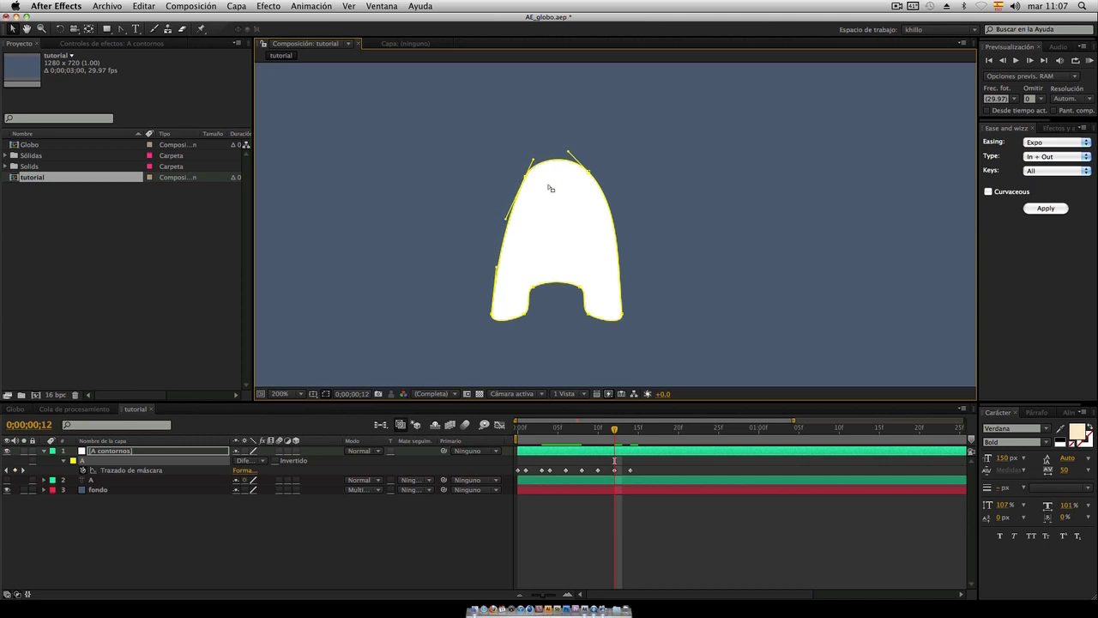
left_click(580, 288)
left_click_drag(534, 289, 552, 277)
left_click(1088, 60)
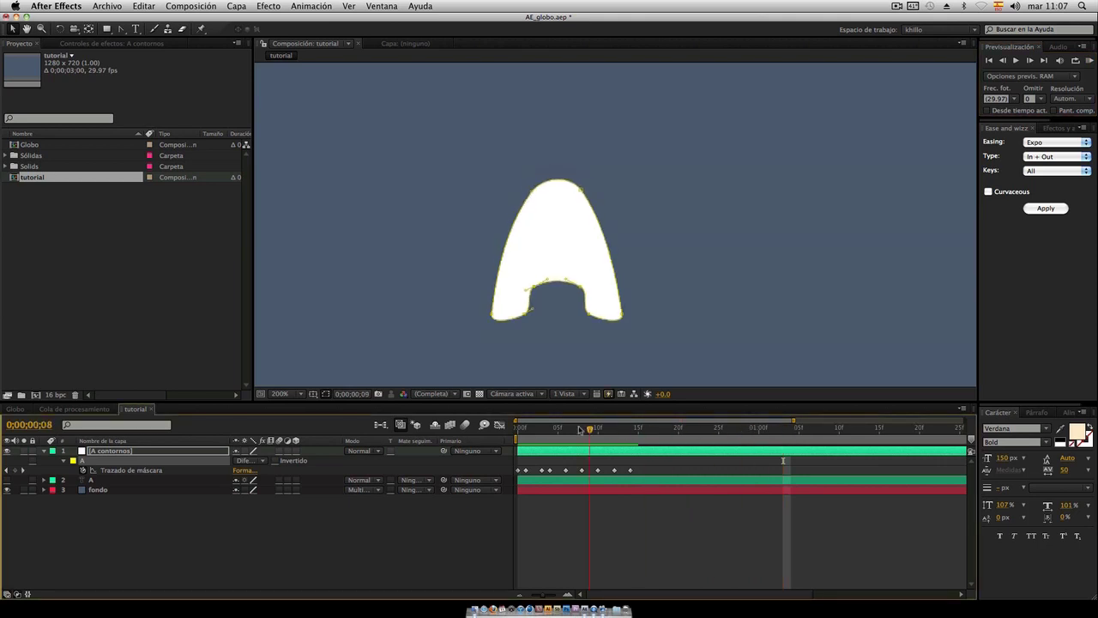
At frame 26, reshape the A's inner arch and angle its right edge outward
left_click(706, 334)
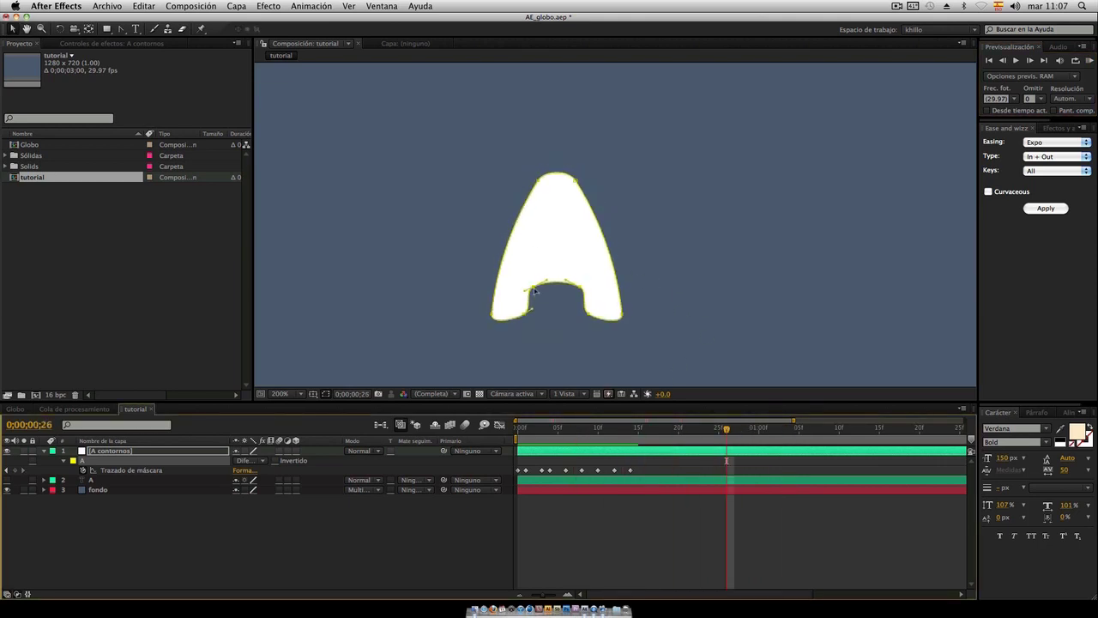
left_click_drag(534, 290, 532, 284)
left_click(580, 290)
left_click(587, 317)
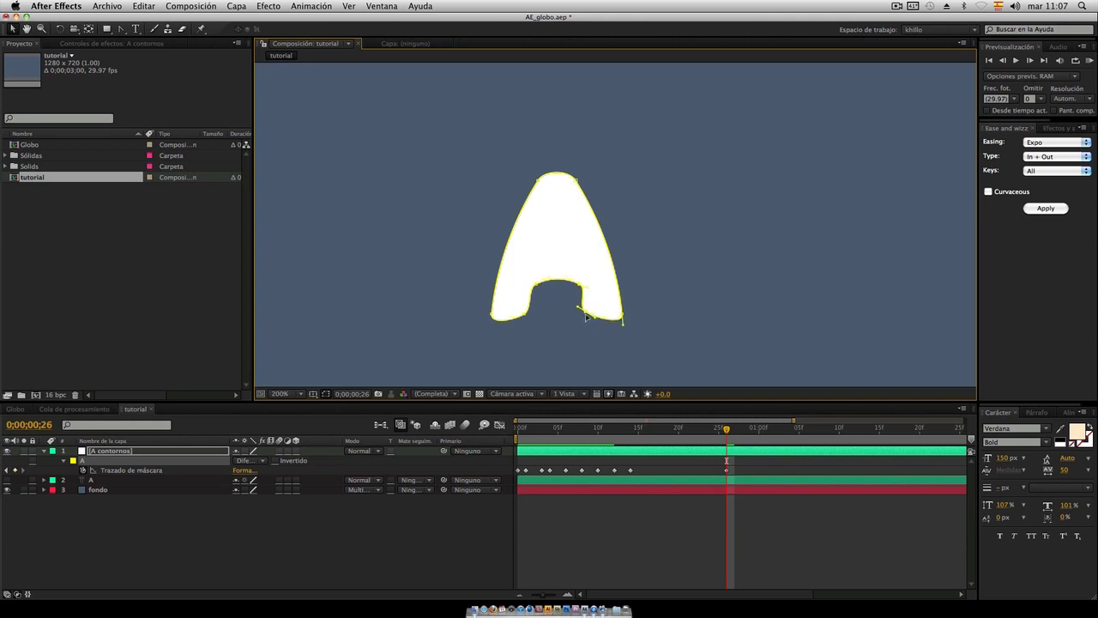
left_click(624, 320)
left_click_drag(624, 324, 622, 322)
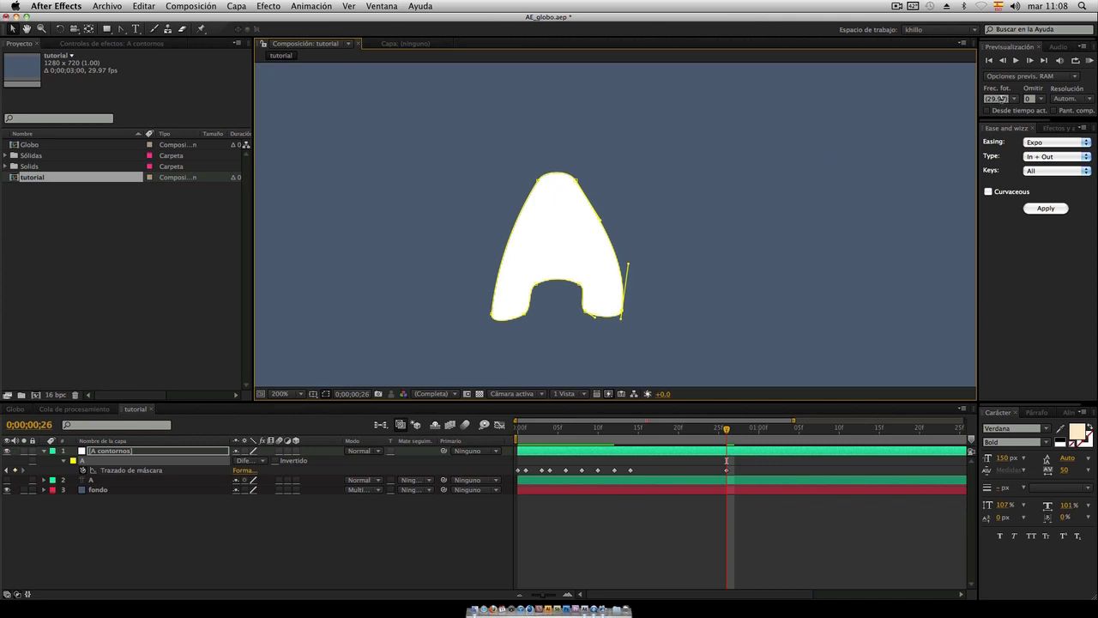
left_click(1088, 60)
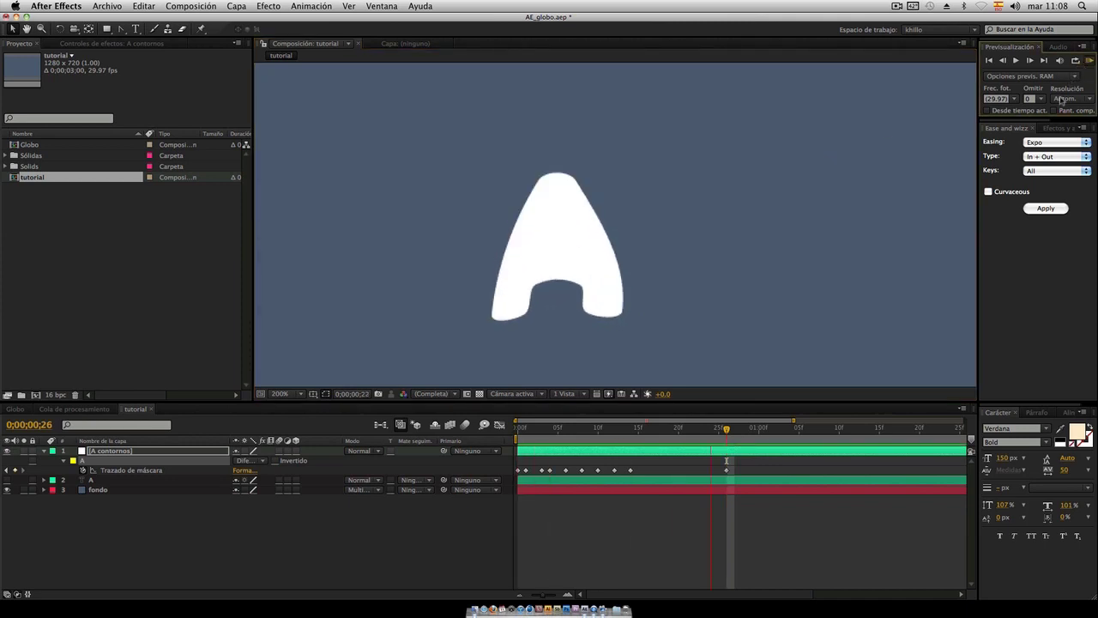
Delete the frame-26 mask keyframe, then straighten the A's right side and tweak its top-right curve at frame 14
left_click_drag(714, 464, 736, 479)
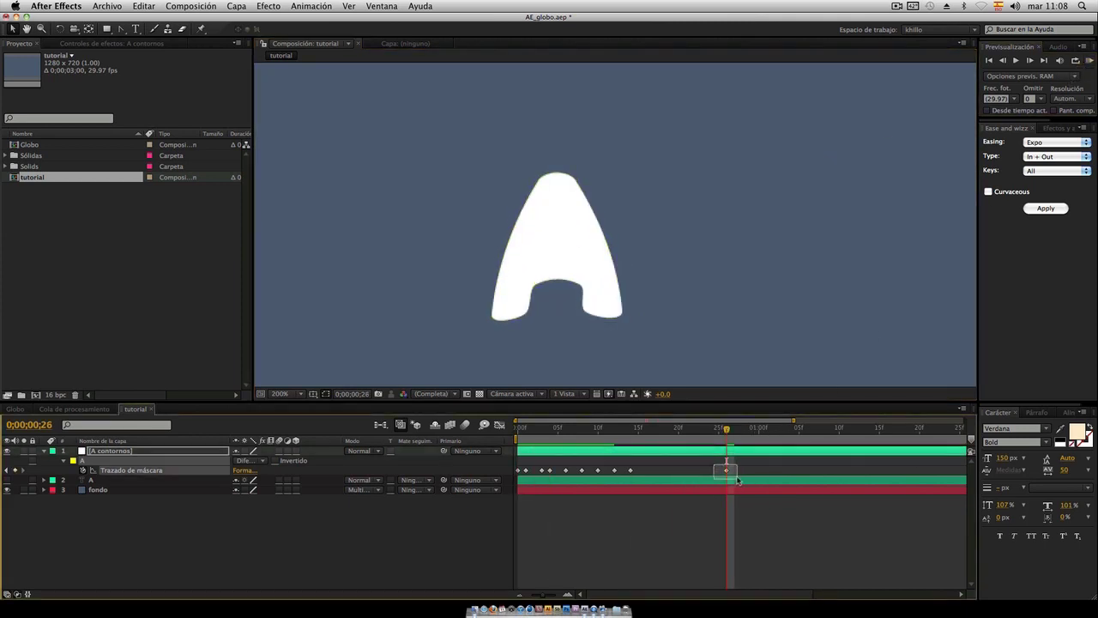
key("Delete")
key("j")
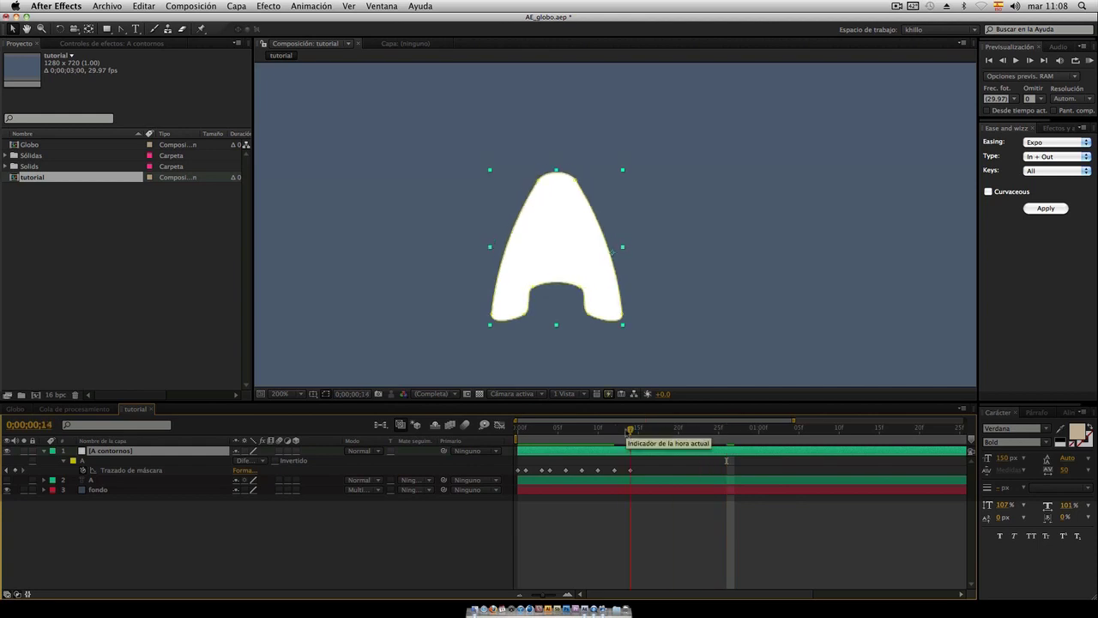
left_click(635, 326)
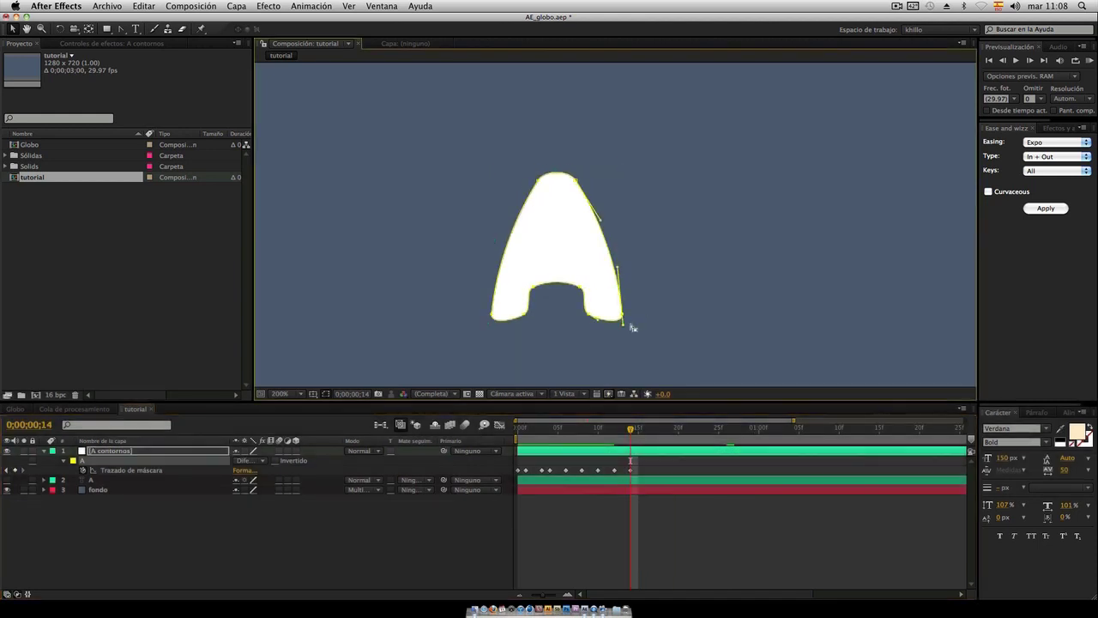
left_click_drag(623, 327, 623, 325)
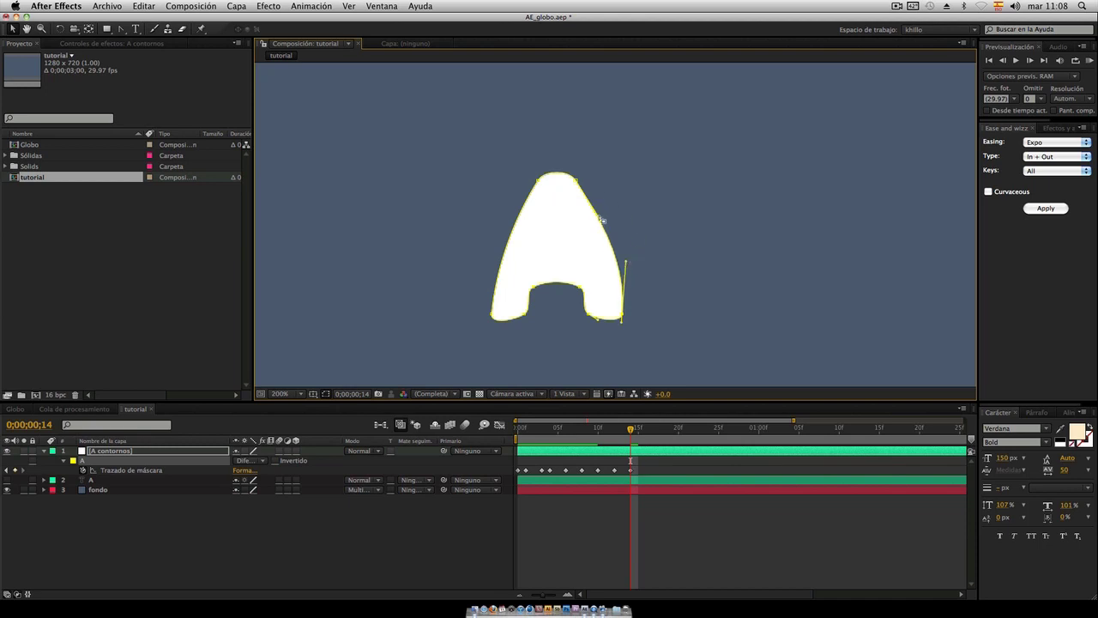
left_click(577, 178)
left_click_drag(576, 178, 579, 175)
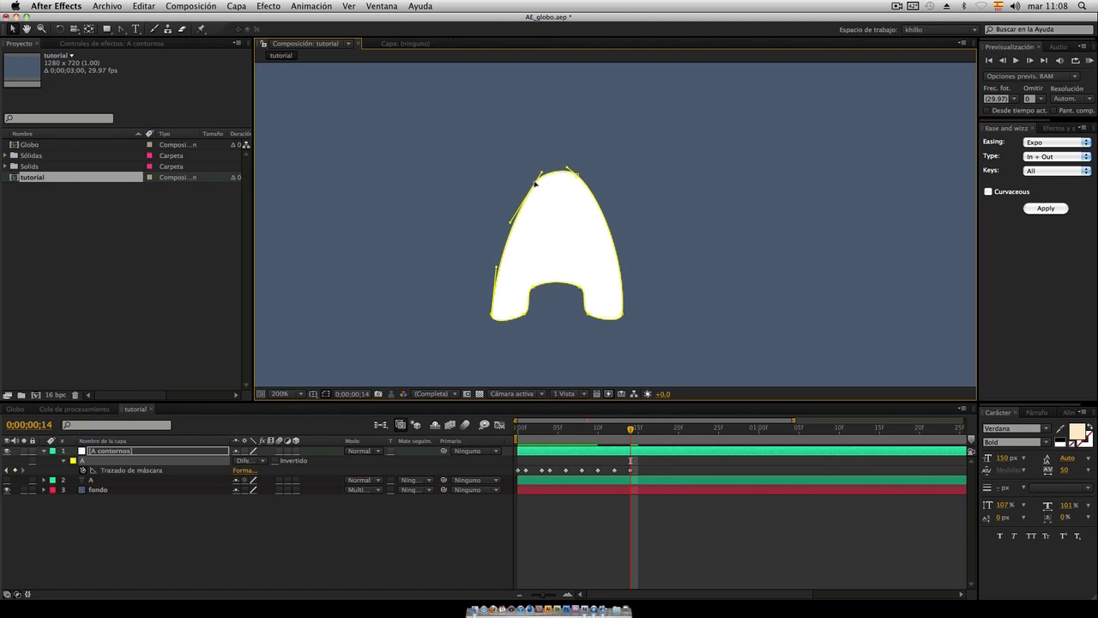
left_click(1090, 61)
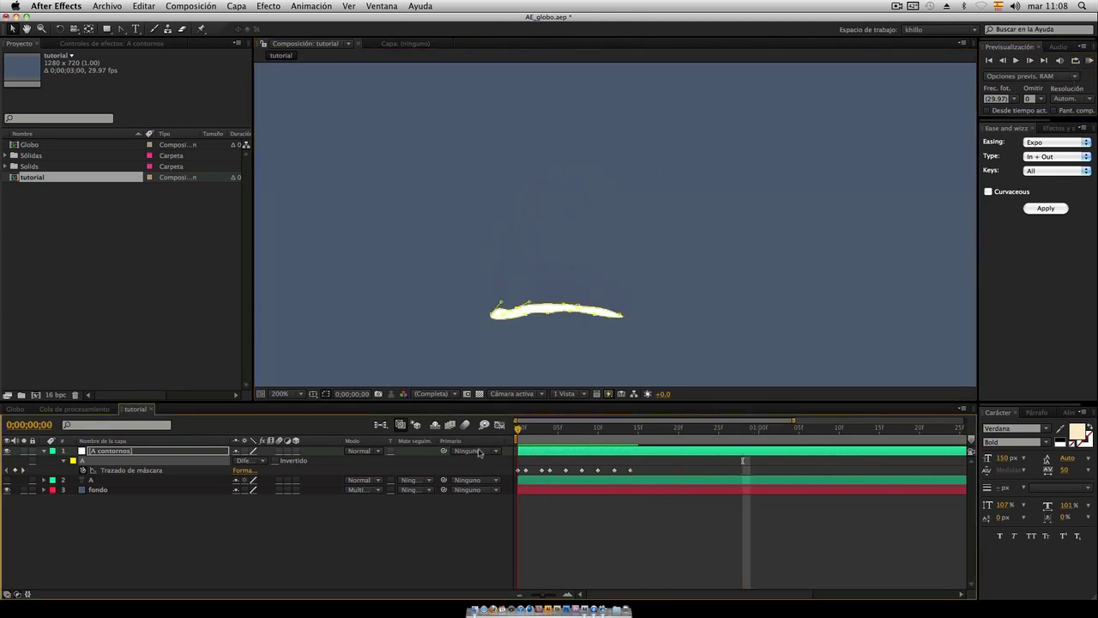
left_click(674, 440)
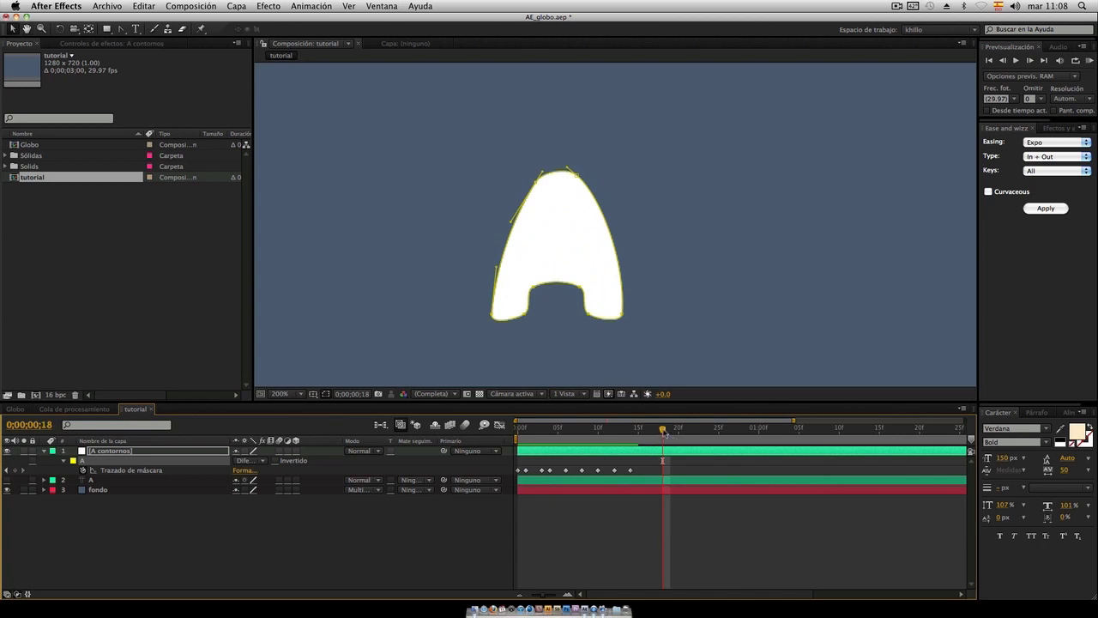
At frame 0, smooth the flat starting shape by lowering its left end and evening out the bump and right end
key("Home")
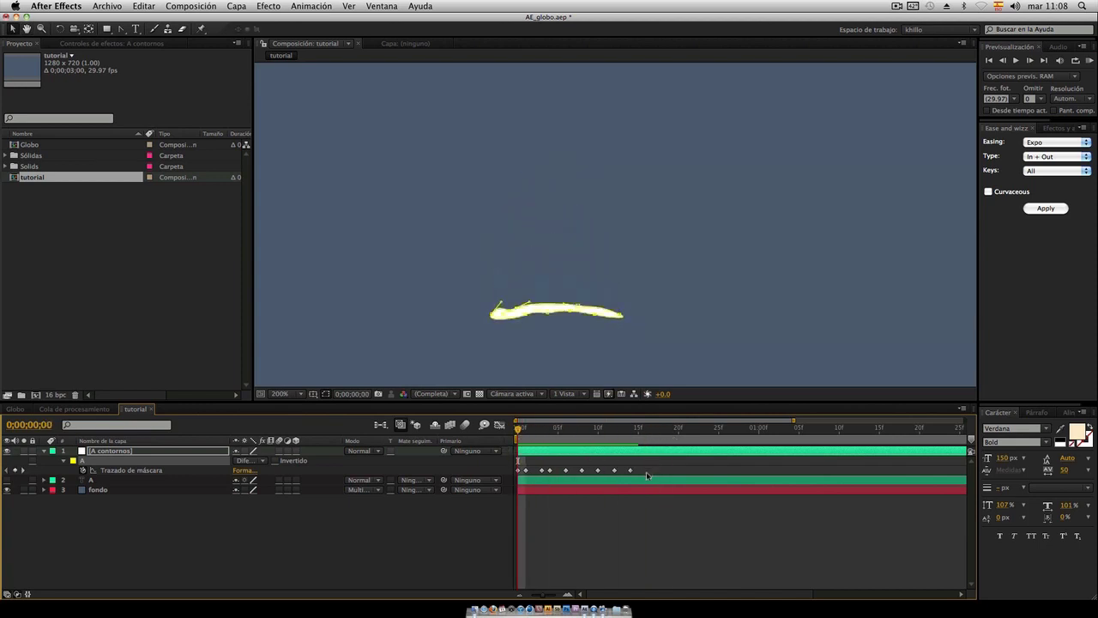
key("KP_0")
left_click(665, 427)
key("Home")
left_click_drag(492, 314, 486, 321)
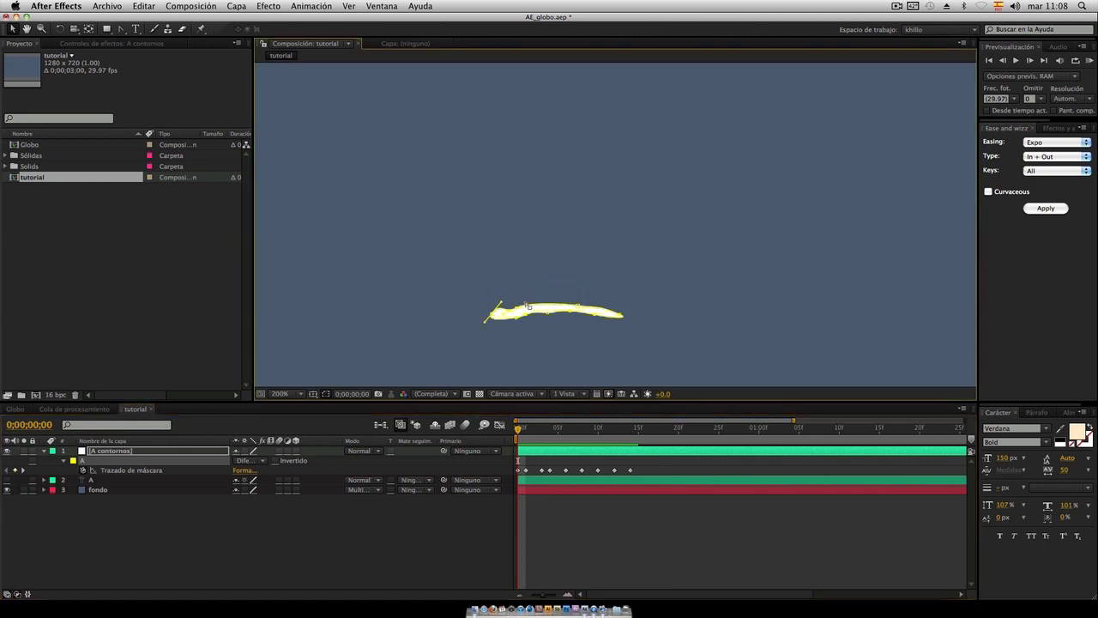
left_click_drag(517, 309, 518, 312)
left_click_drag(624, 318, 612, 316)
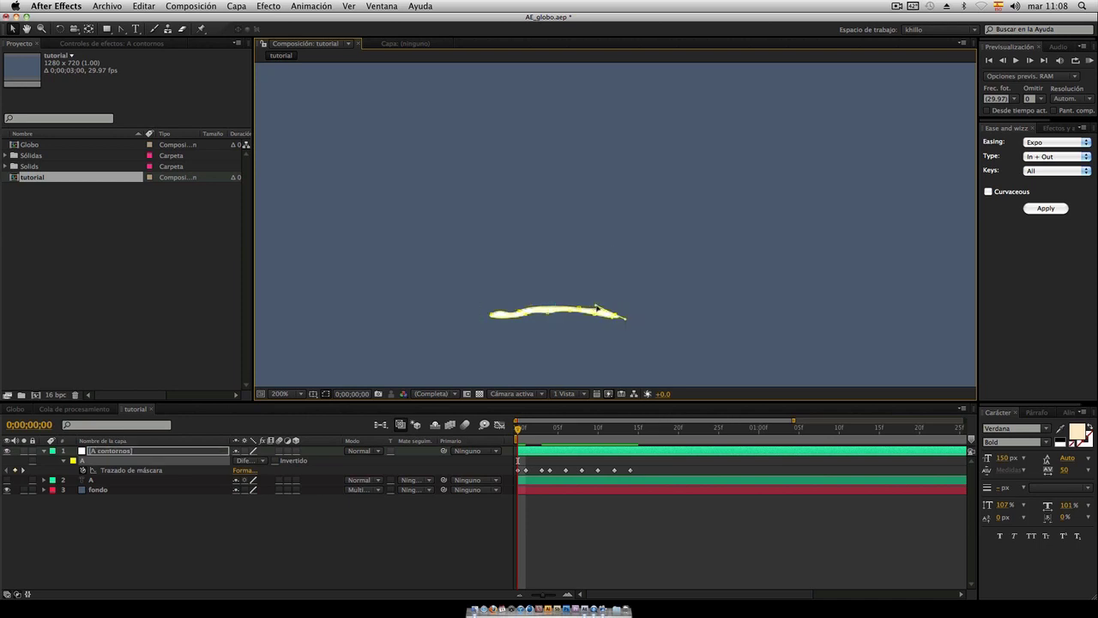
left_click_drag(578, 309, 491, 316)
Select the A contornos layer and show only its Scale property
left_click(203, 537)
left_click(114, 451)
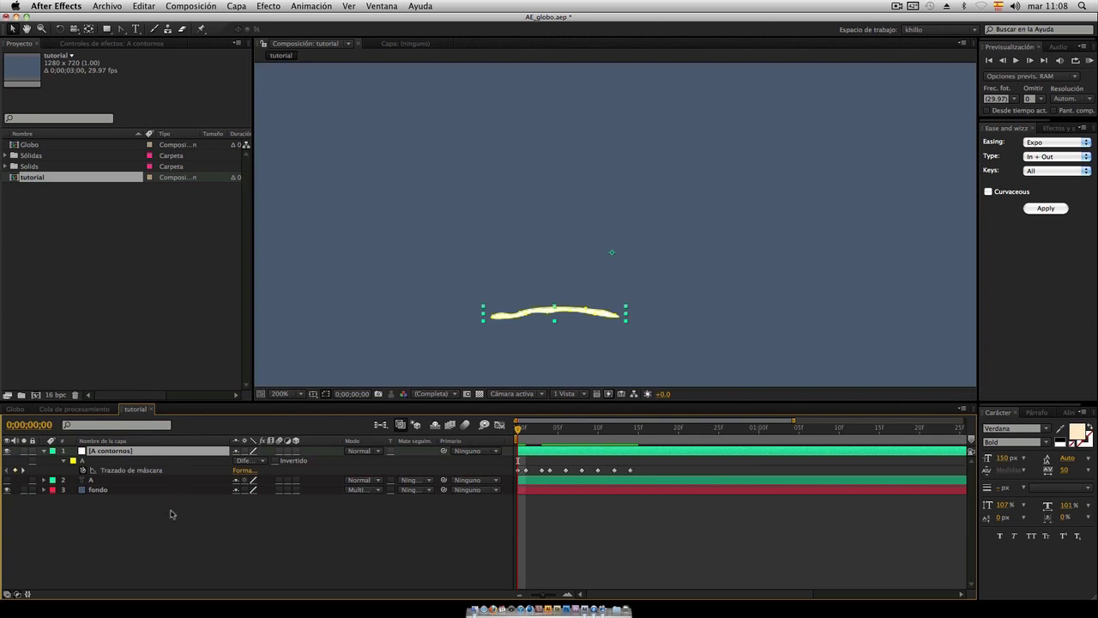
key("s")
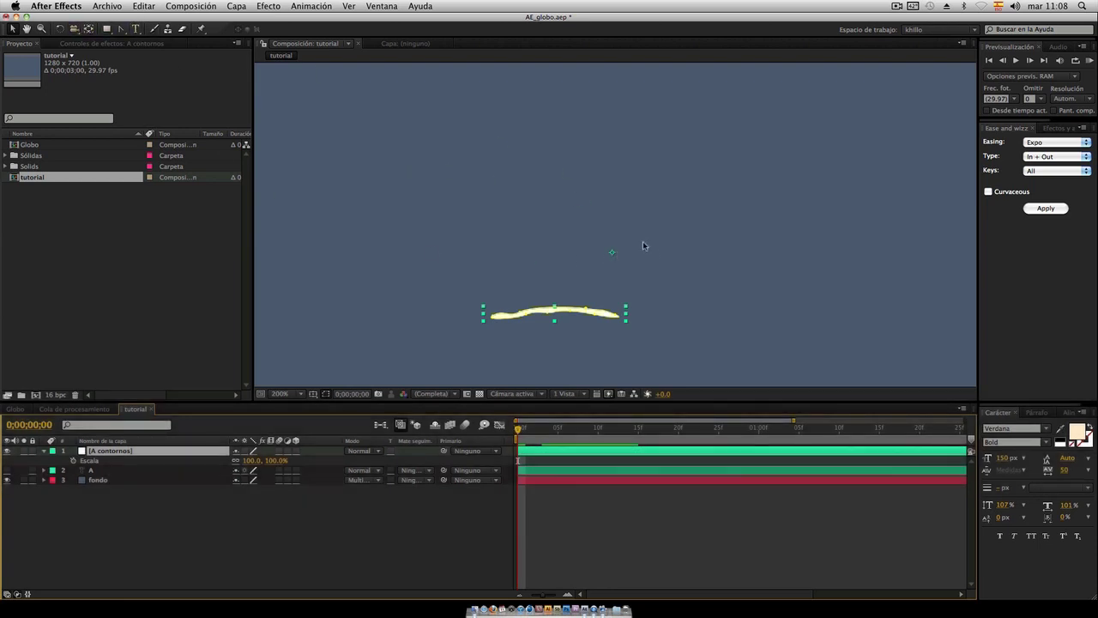
Move the anchor point to the A's base centre and keyframe Escala from 0% at frame 0 to 100% at frame 4
key("y")
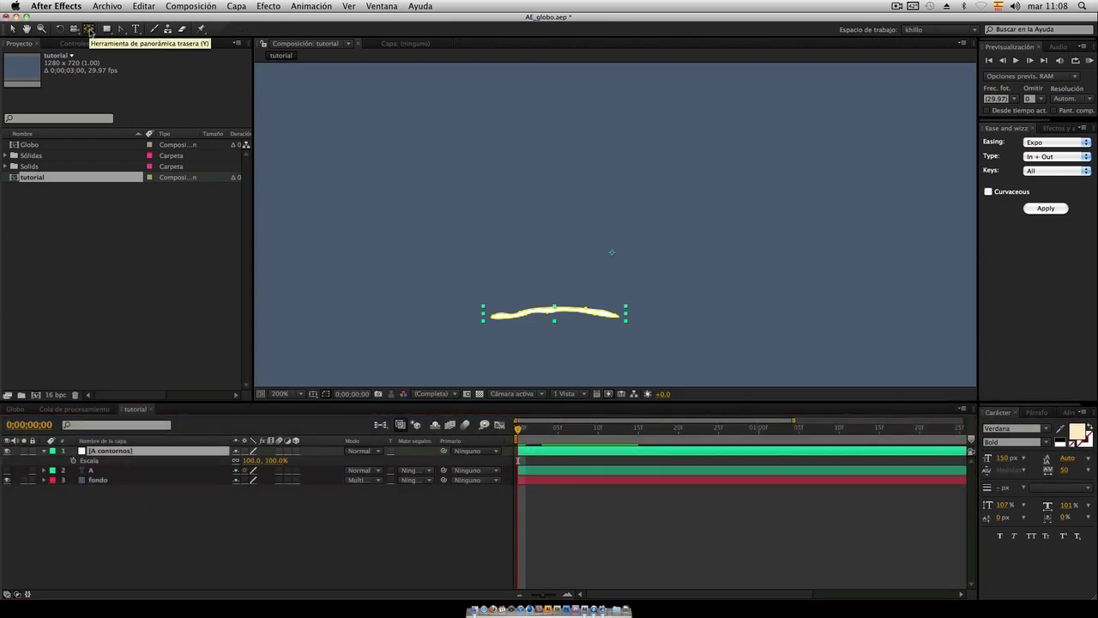
left_click_drag(612, 254, 556, 324)
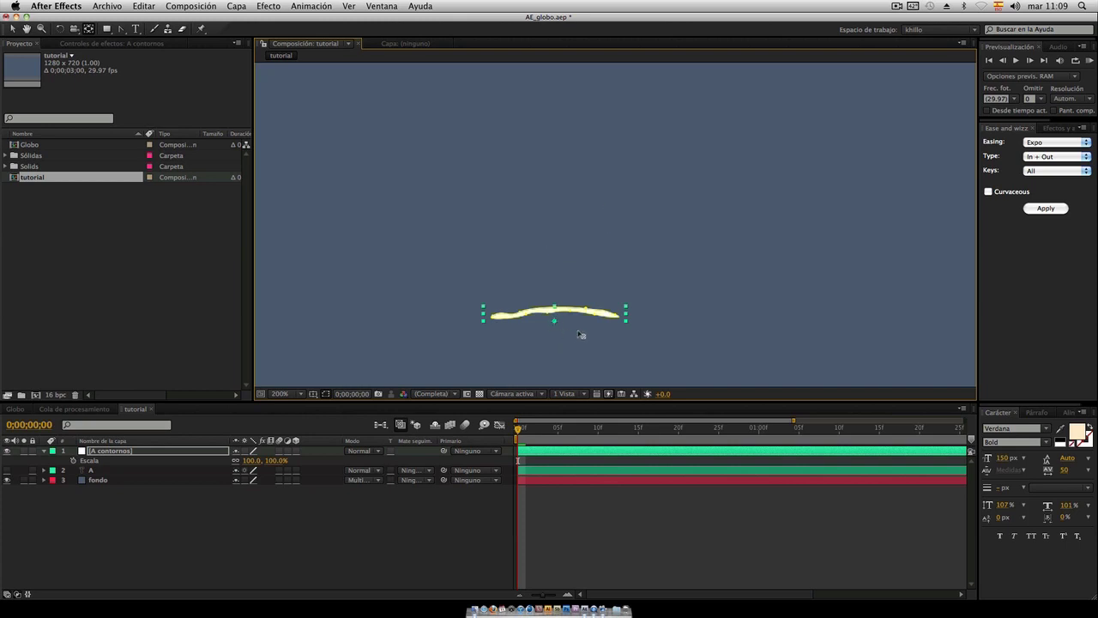
left_click(74, 461)
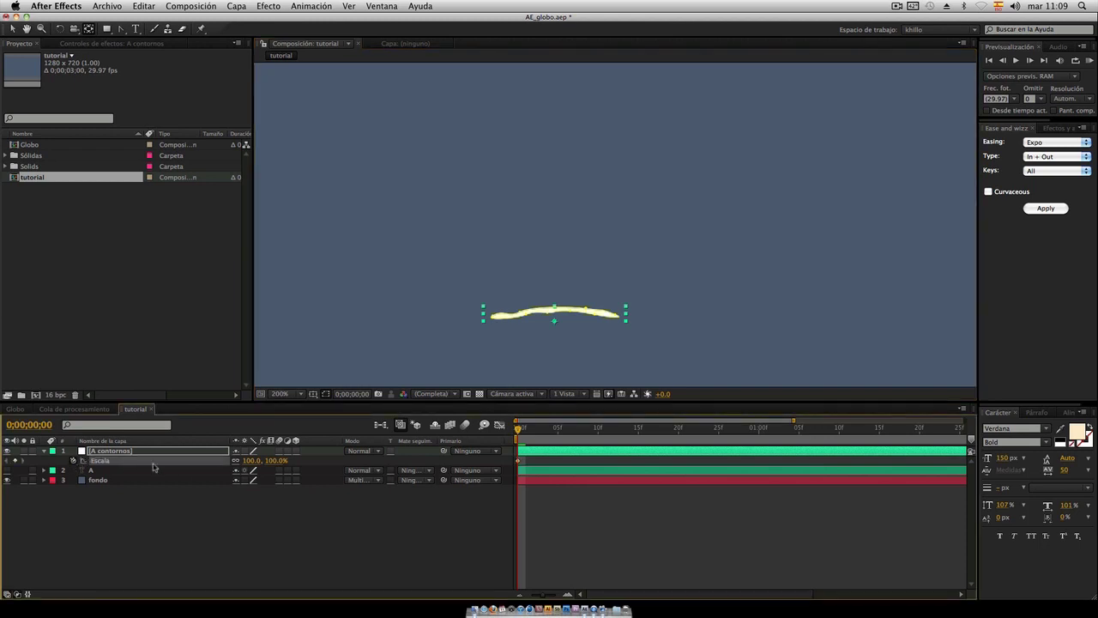
left_click_drag(518, 461, 543, 463)
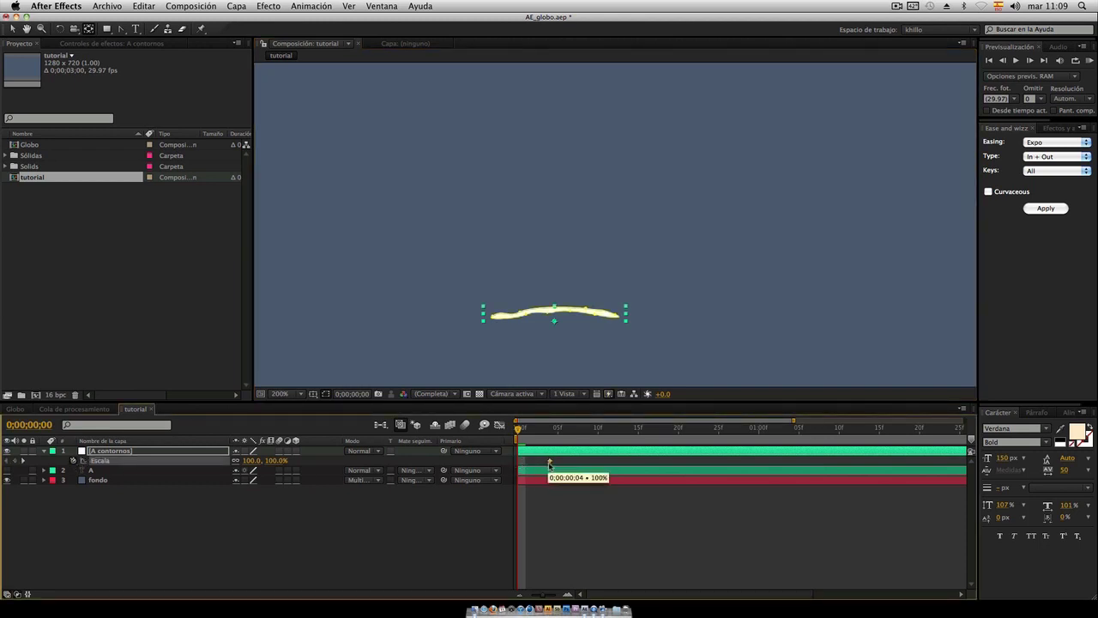
left_click(274, 460)
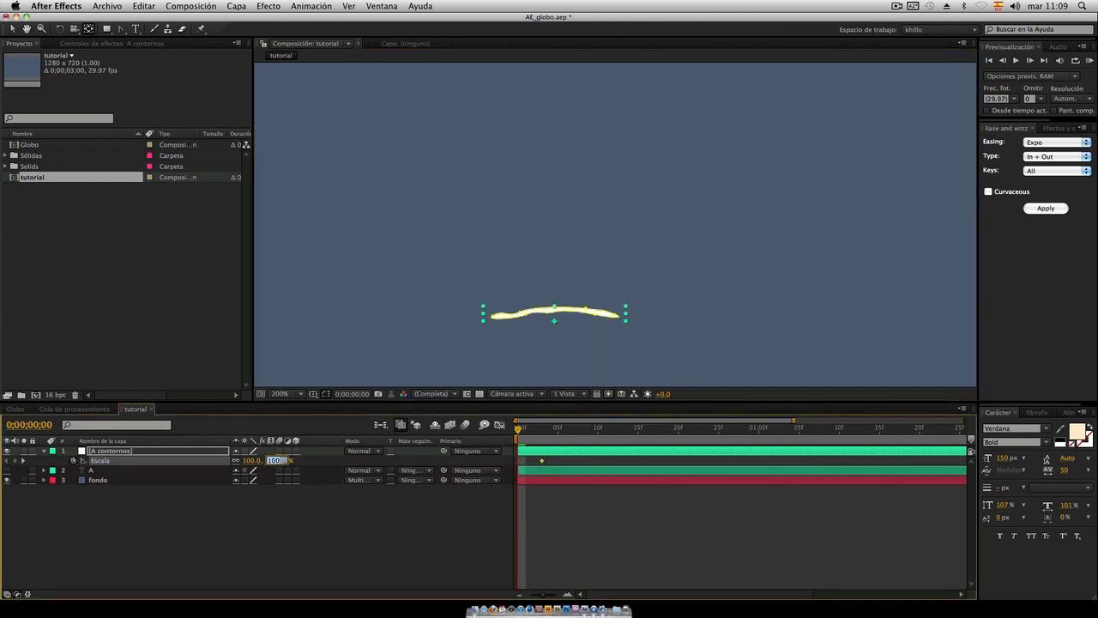
type("0")
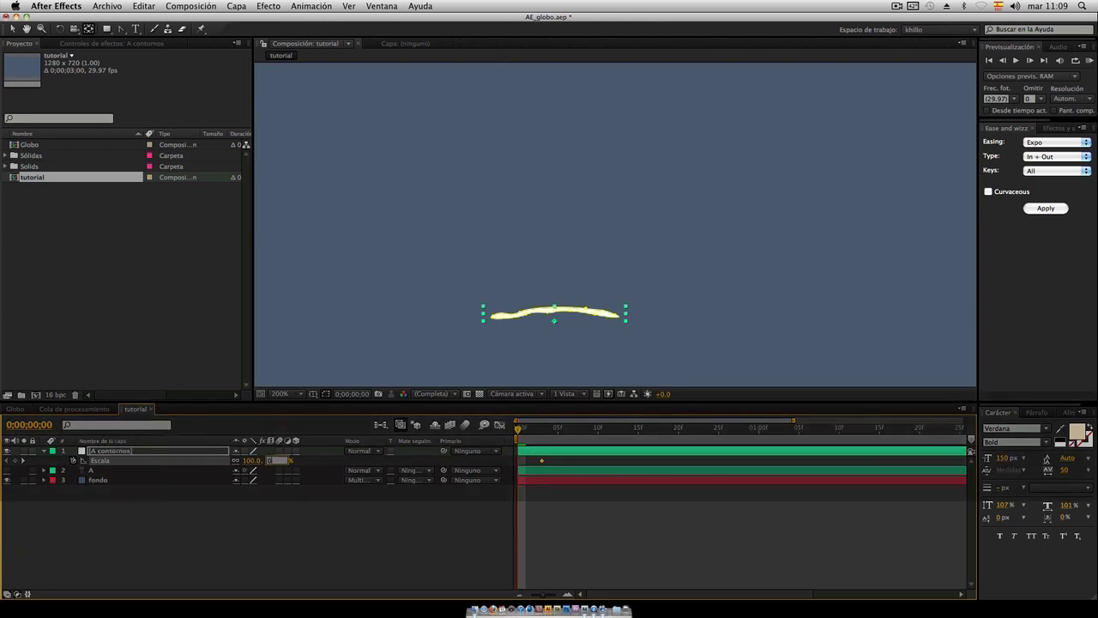
key("Return")
left_click(1090, 60)
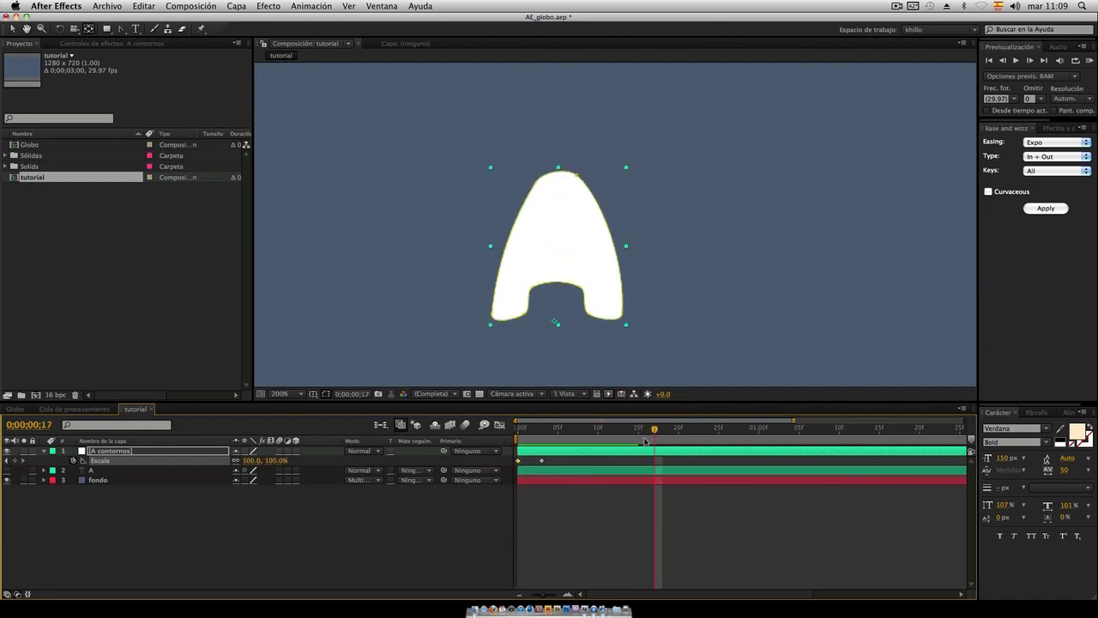
Select the Escala keyframes and apply an Ease and Wizz Bounce ease with type Out
key("Home")
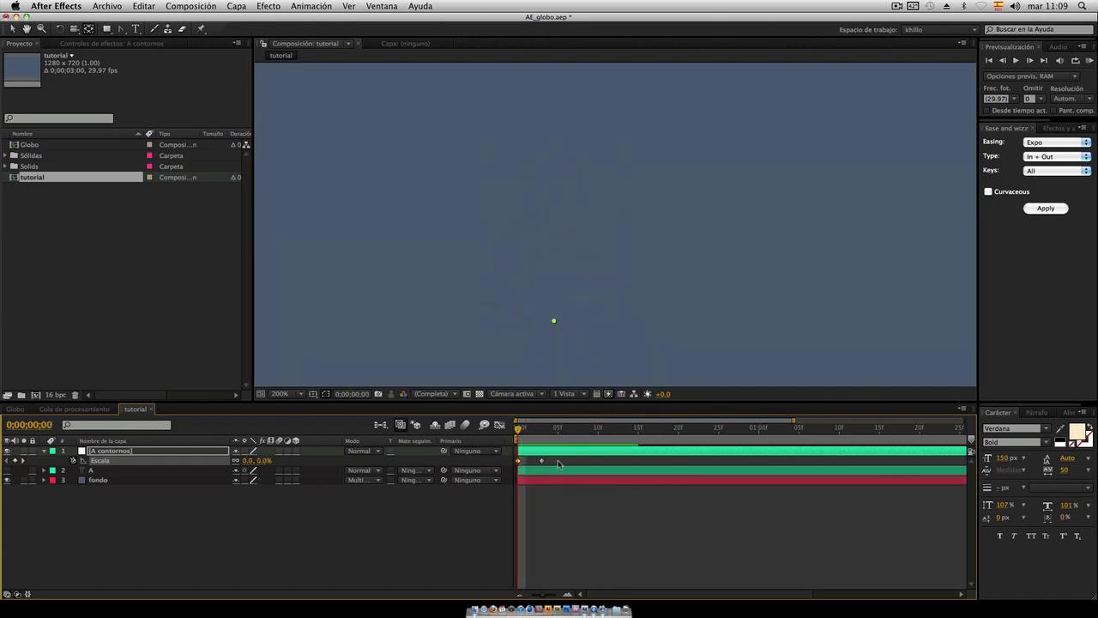
left_click_drag(559, 464, 508, 468)
left_click(1048, 156)
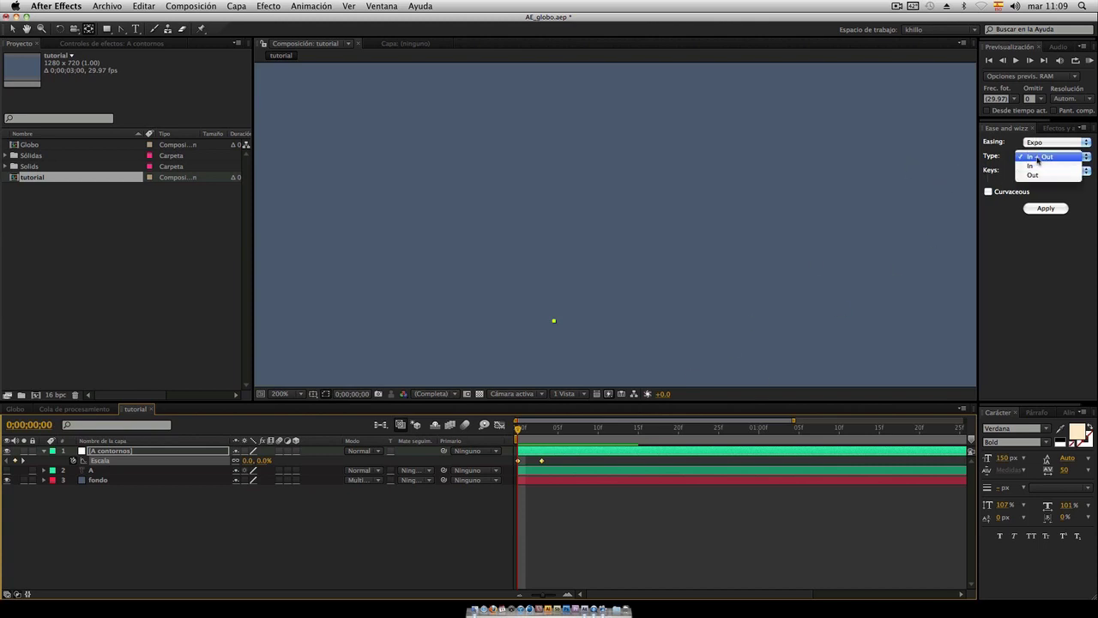
left_click(1037, 167)
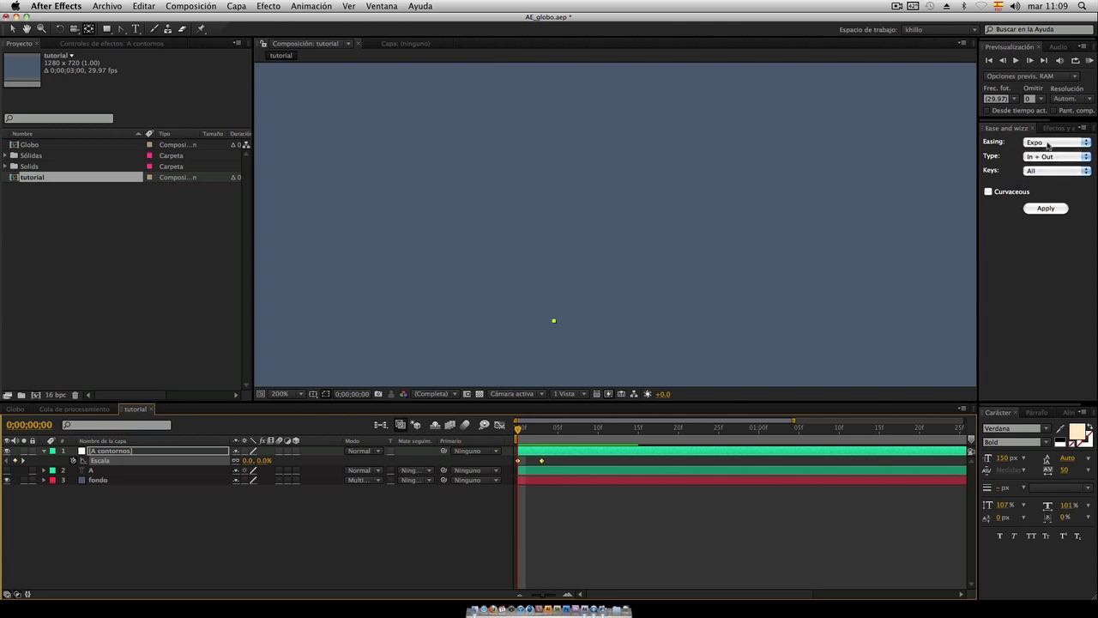
left_click(1043, 142)
left_click(1039, 212)
left_click(1053, 157)
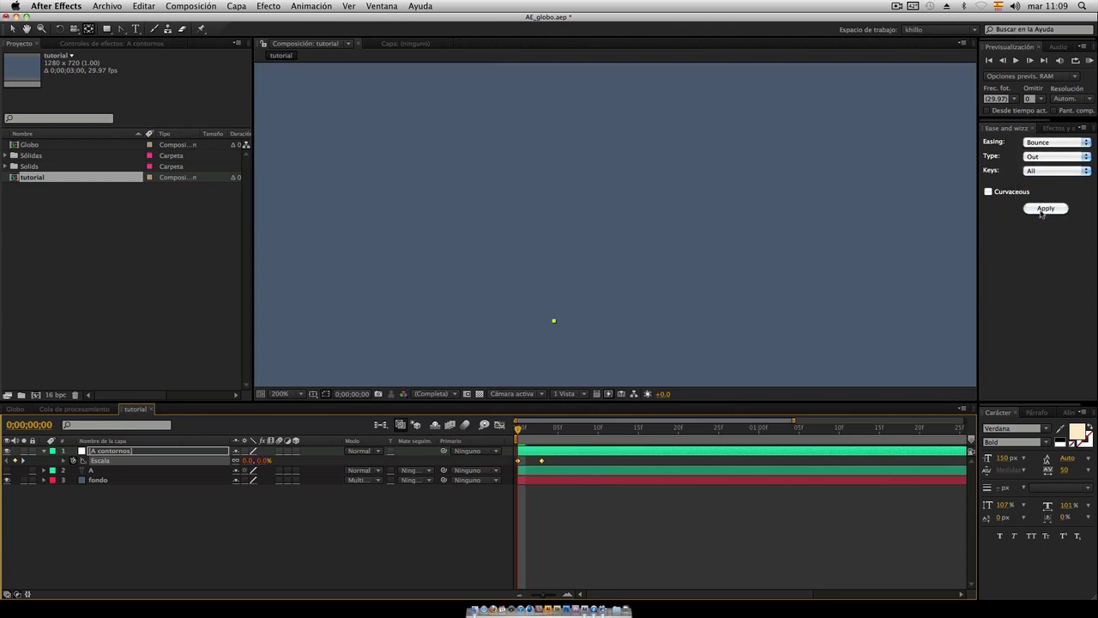
Play back and scrub the bouncing scale-in, then collapse and deselect the A contornos layer
key("space")
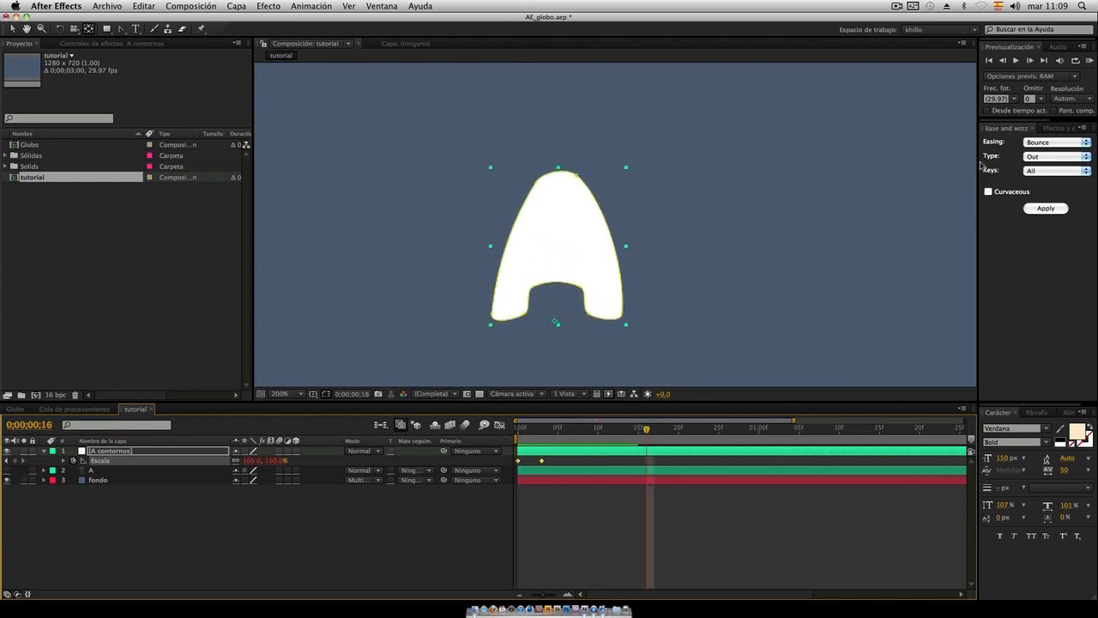
key("space")
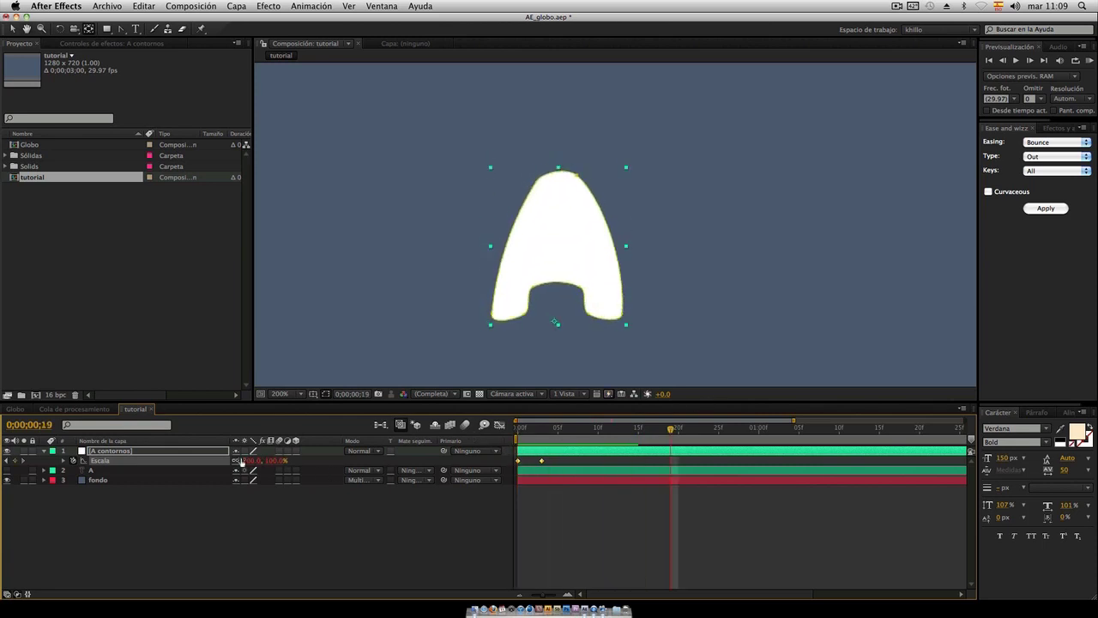
left_click(63, 461)
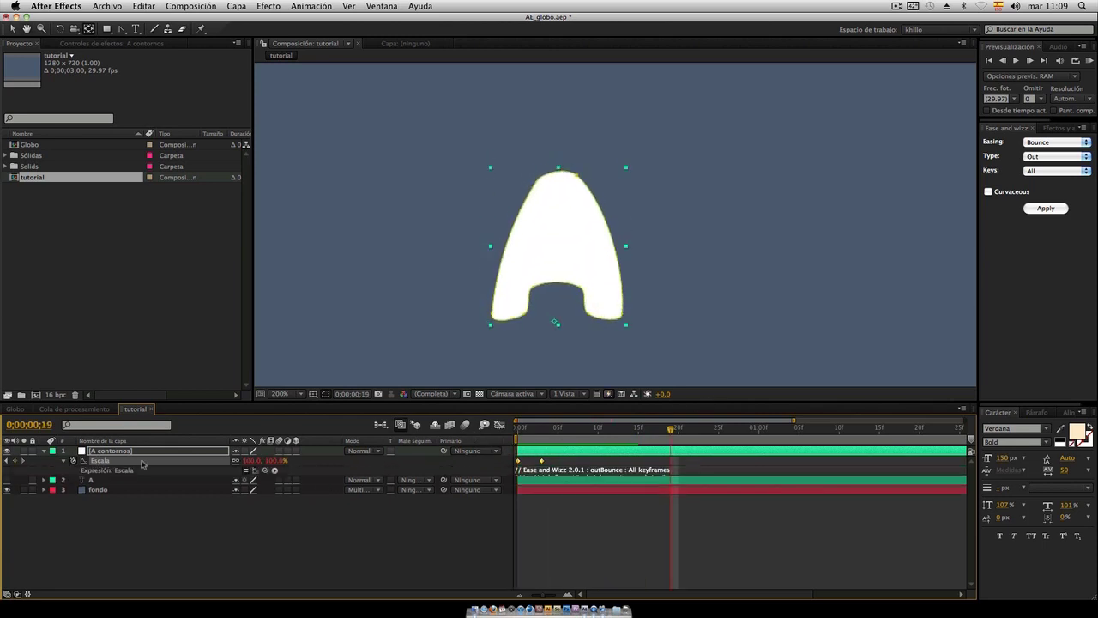
left_click_drag(676, 438, 646, 434)
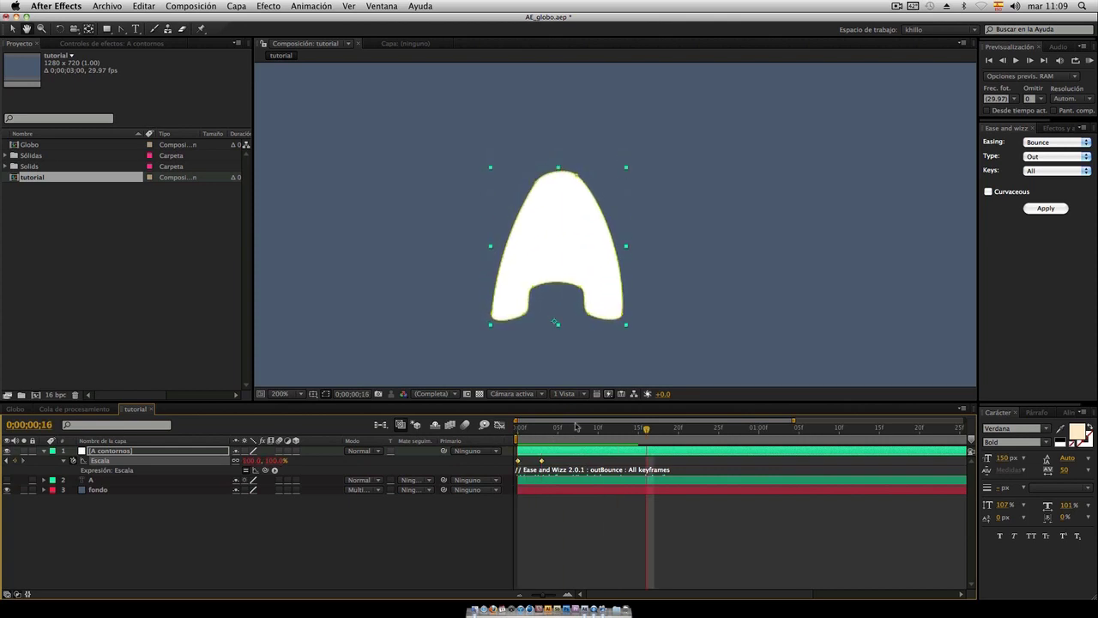
left_click(1088, 60)
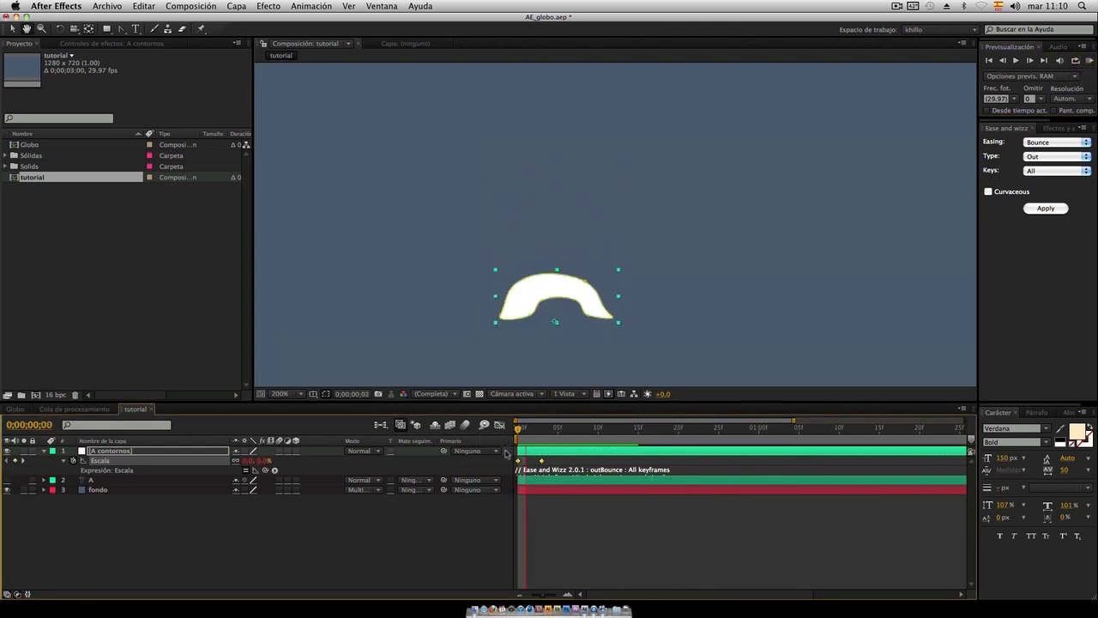
left_click(677, 417)
left_click_drag(678, 416, 607, 429)
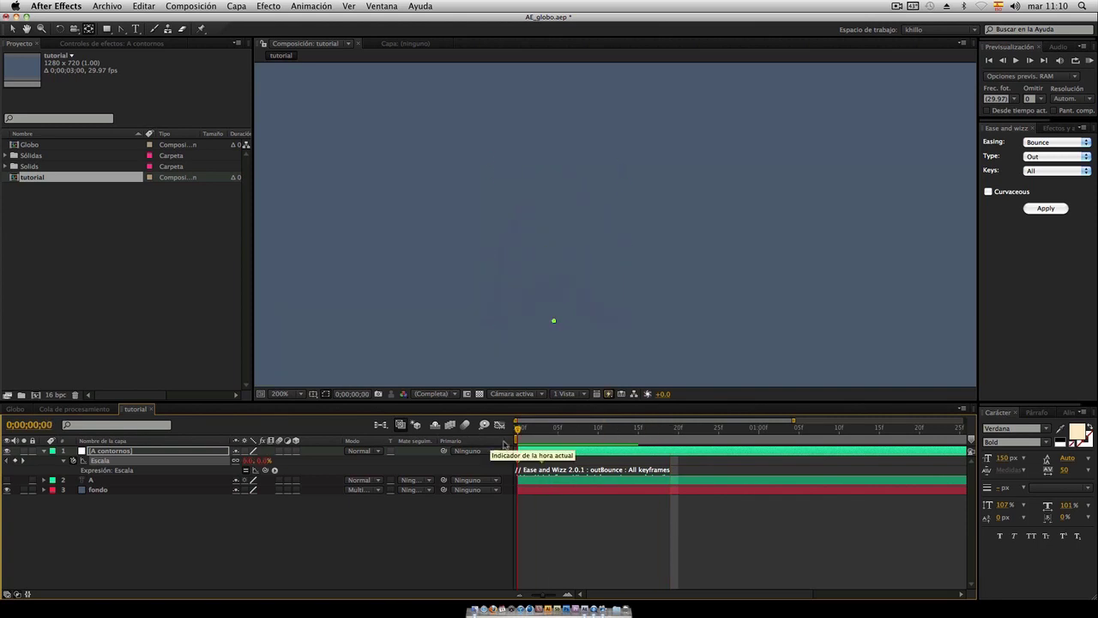
left_click(302, 544)
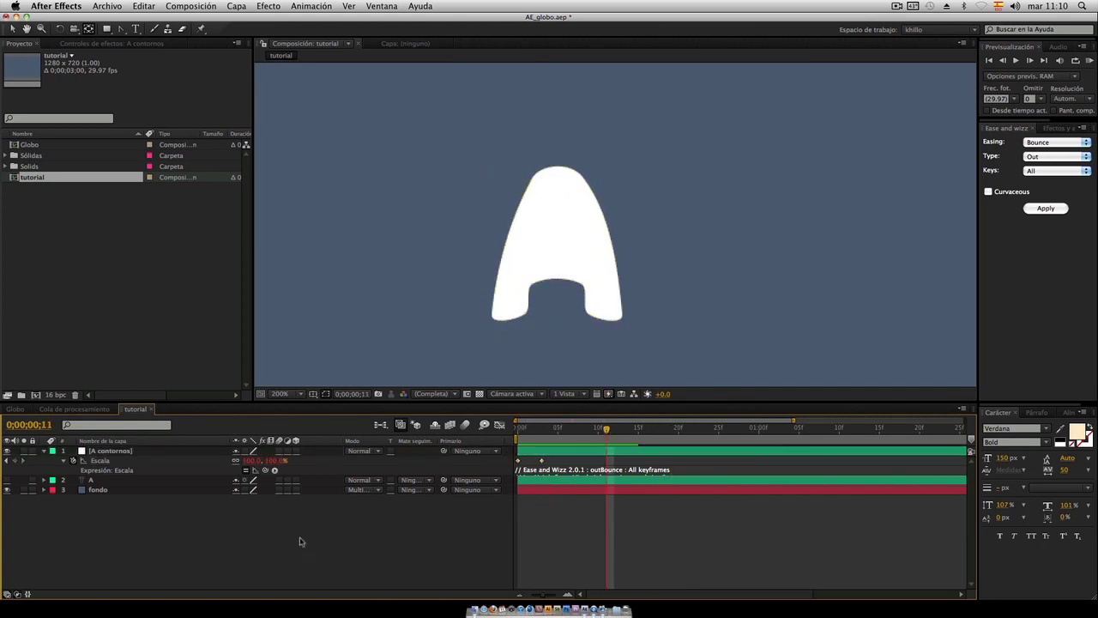
left_click(157, 453)
left_click(44, 450)
left_click(100, 510)
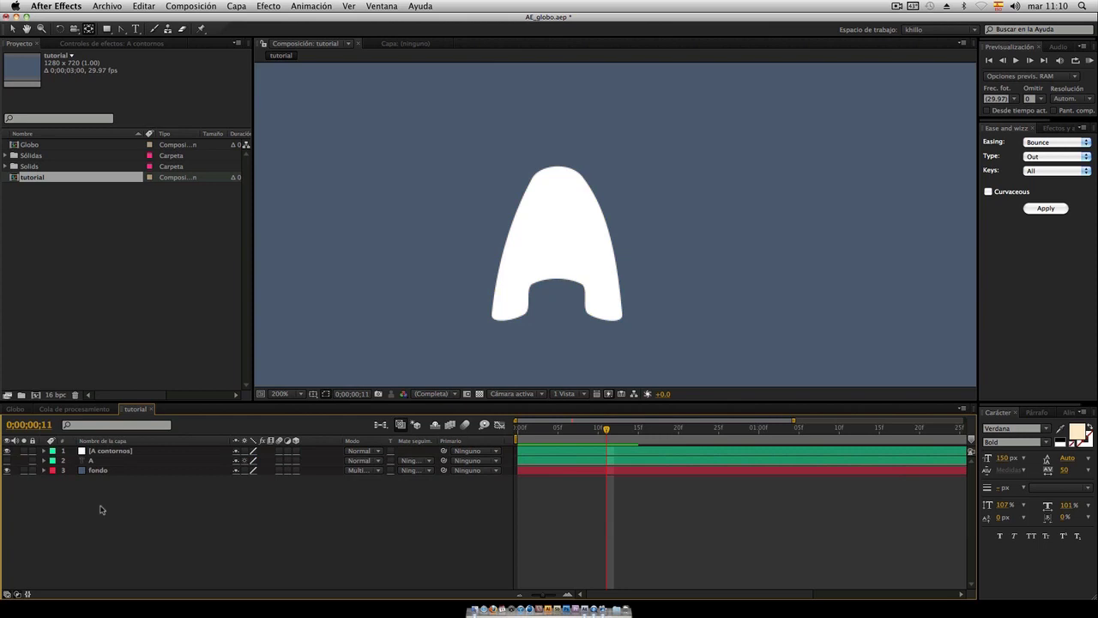
Duplicate the A contornos layer and sample green from the layers' timeline colours
left_click(123, 452)
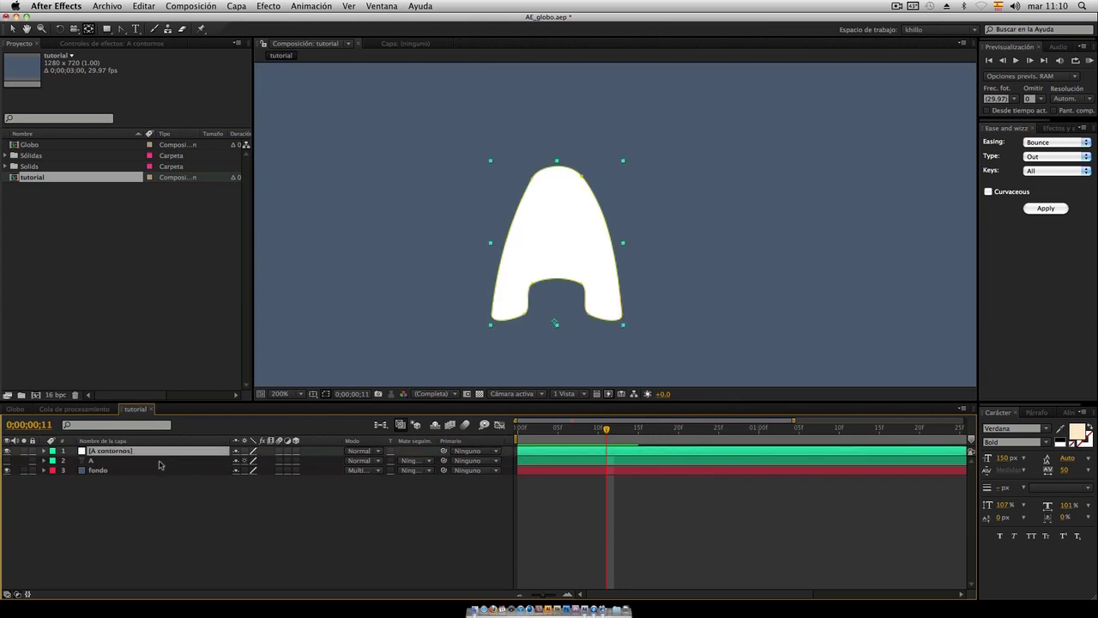
key("super+d")
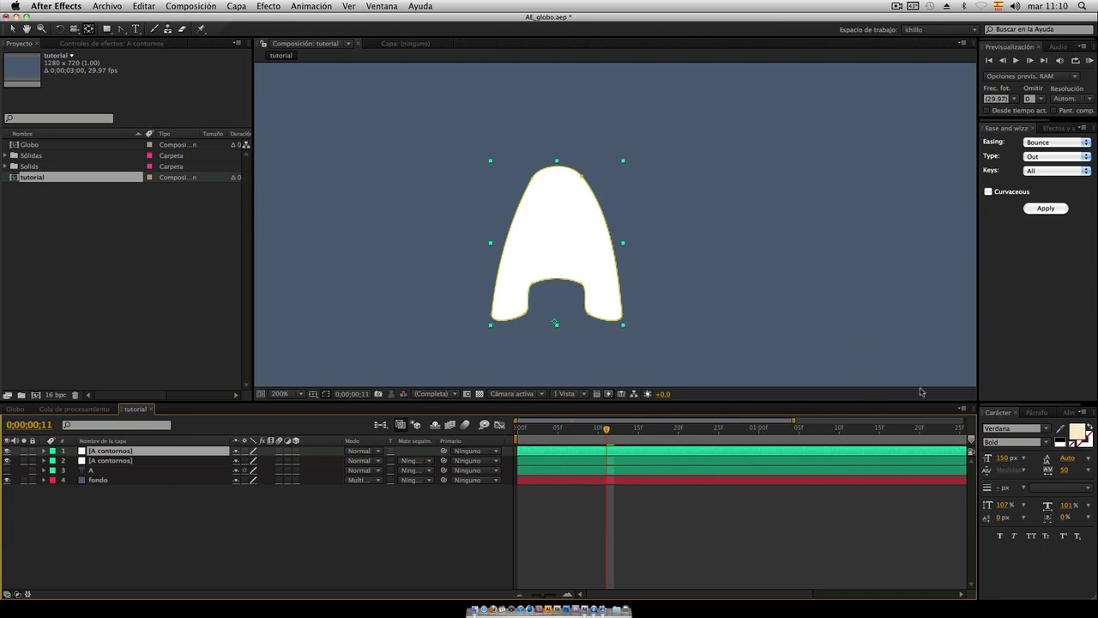
left_click(1062, 428)
left_click(890, 448)
left_click(883, 458)
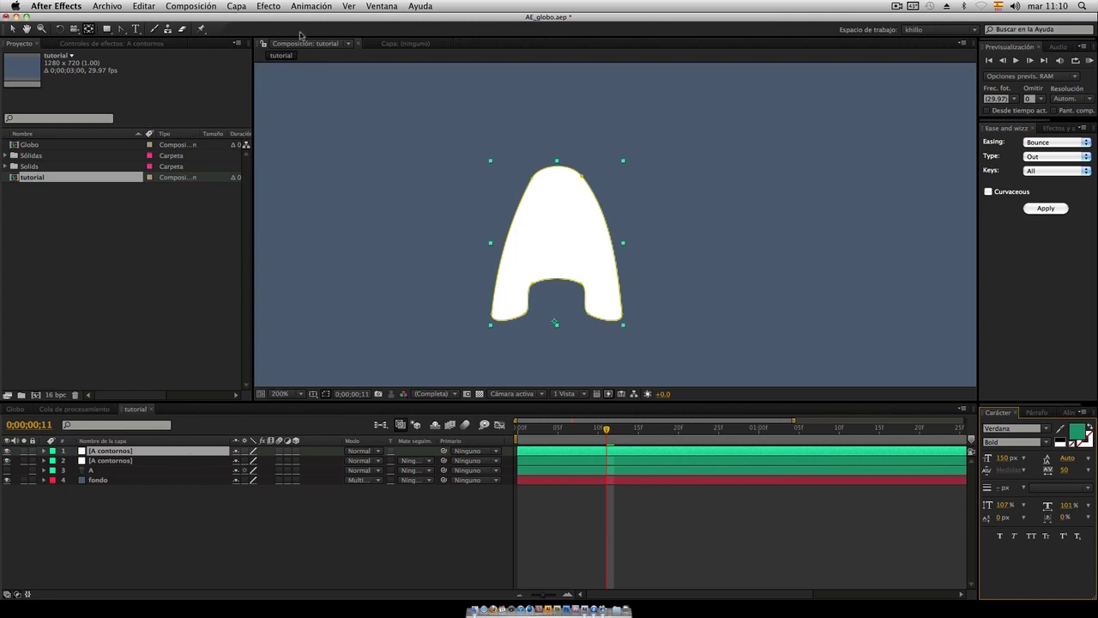
Search the effects for 'rell' and drag the Relleno fill onto the top A layer
left_click(1043, 128)
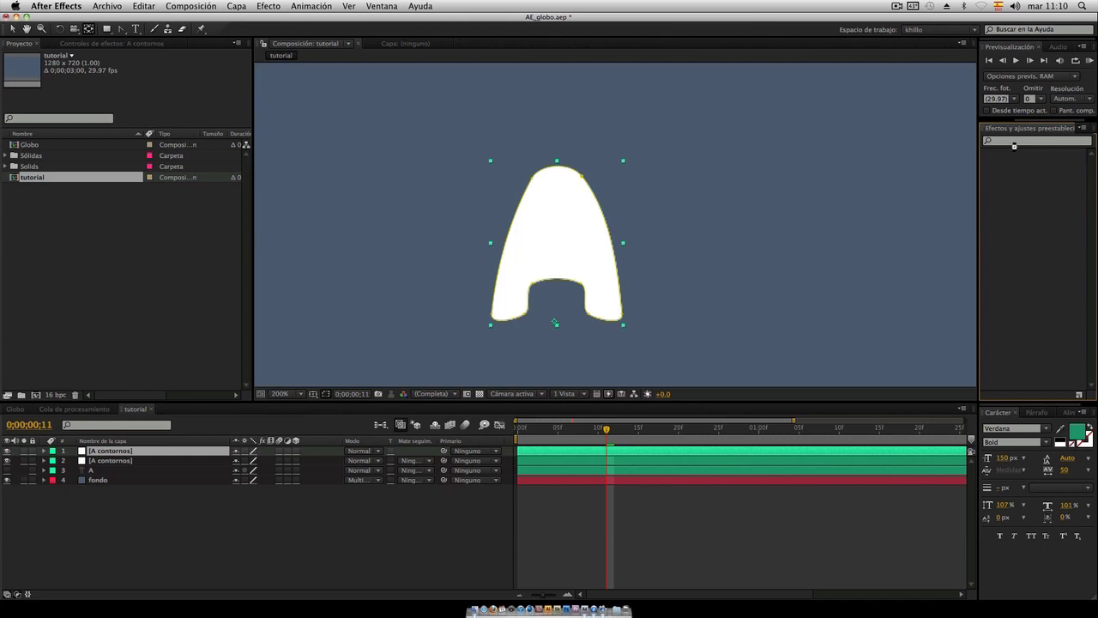
left_click(1011, 141)
type("fill")
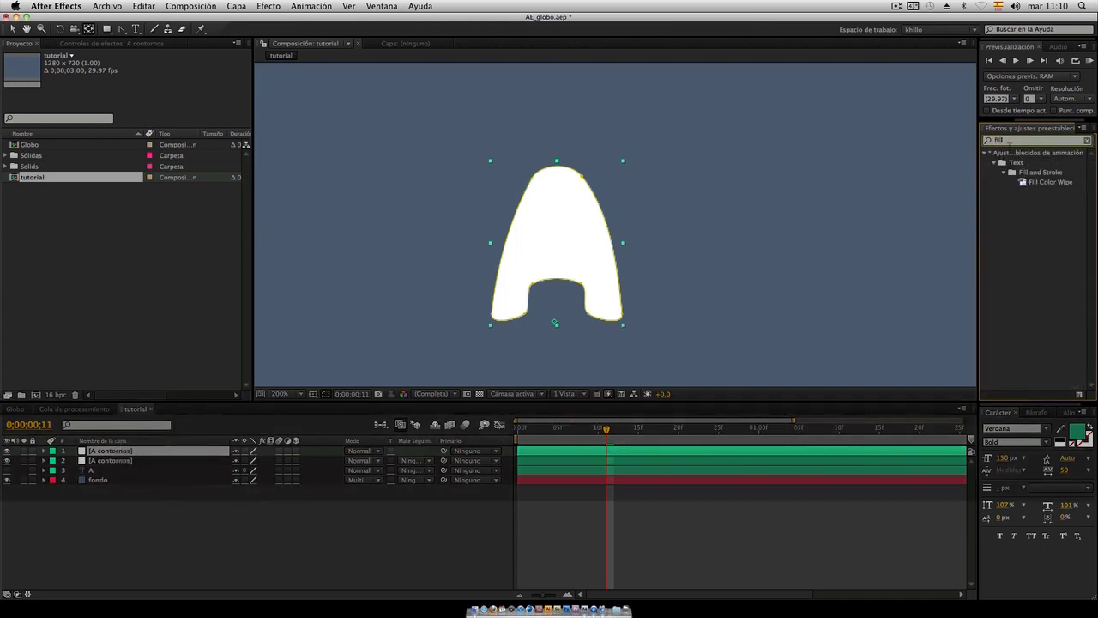
key("BackSpace")
key("BackSpace")
key("BackSpace")
type("rell")
left_click_drag(1019, 167, 558, 240)
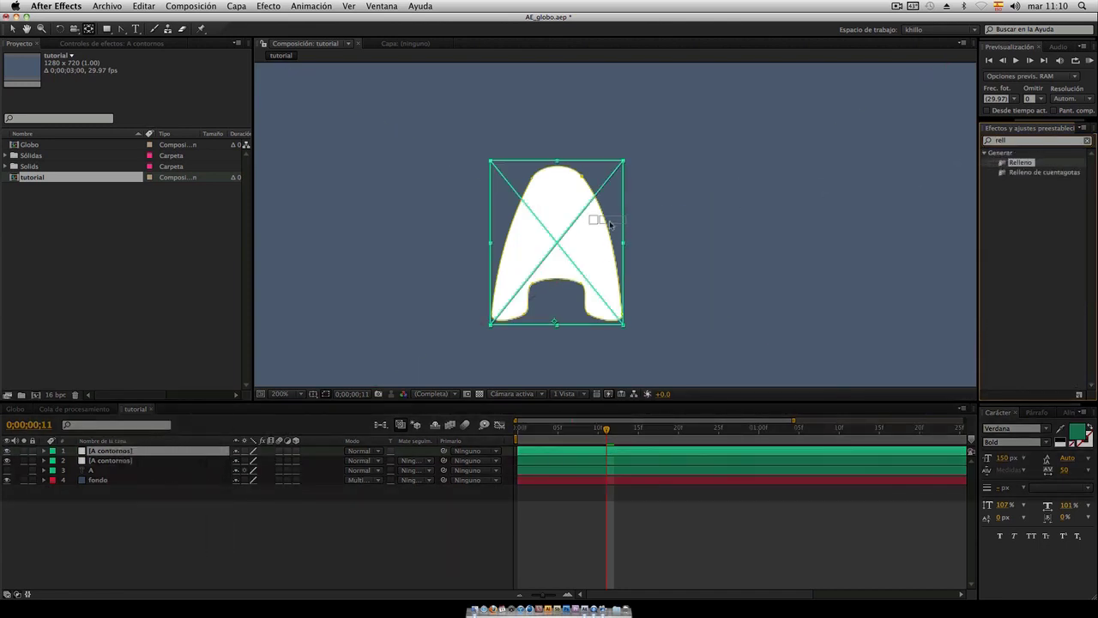
Set the Relleno fill colour to green and offset the green A slightly from the white copy
left_click(123, 104)
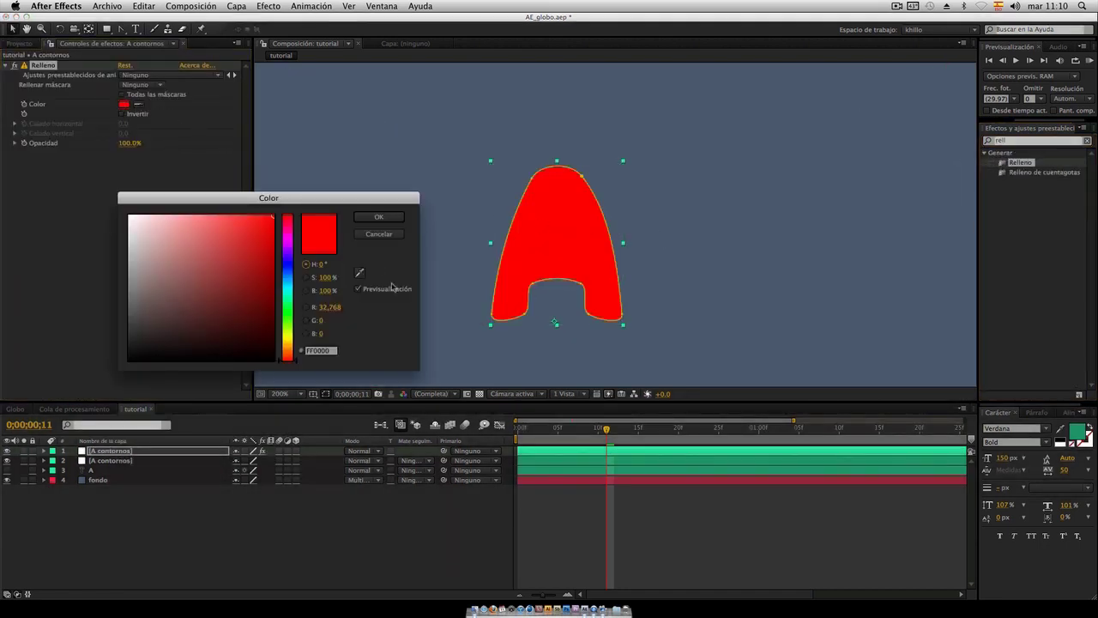
left_click(359, 273)
left_click(545, 446)
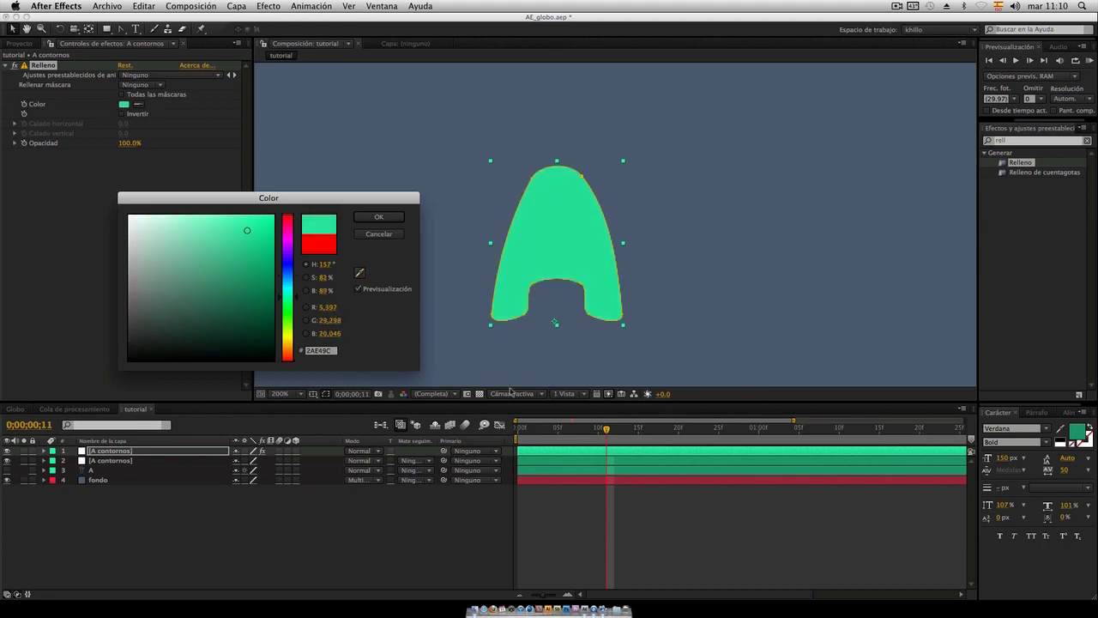
left_click(380, 217)
left_click_drag(597, 253, 593, 255)
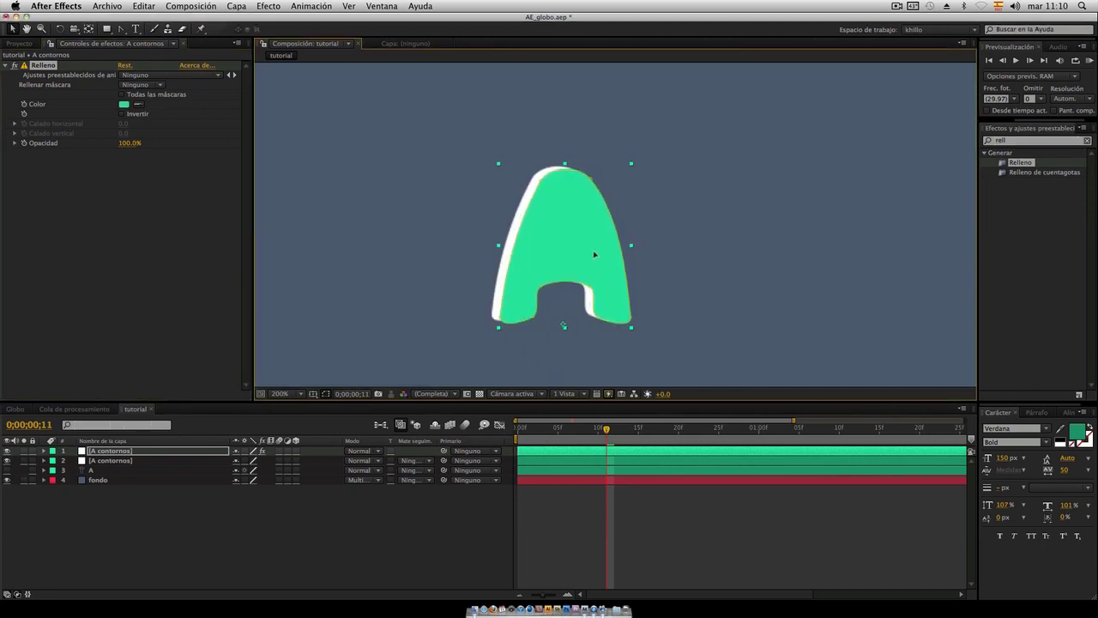
Darken the green fill to a deeper shade and preview the finished bounce animation
left_click(124, 104)
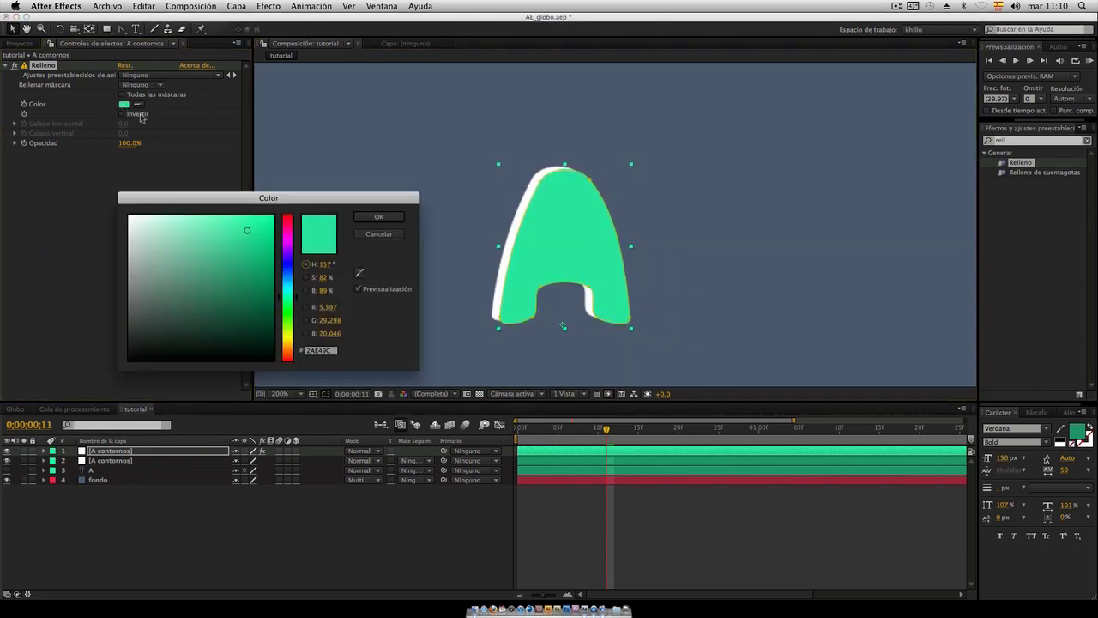
left_click(273, 234)
mouse_move(274, 233)
left_mouse_down()
mouse_move(255, 272)
mouse_move(243, 256)
left_mouse_up()
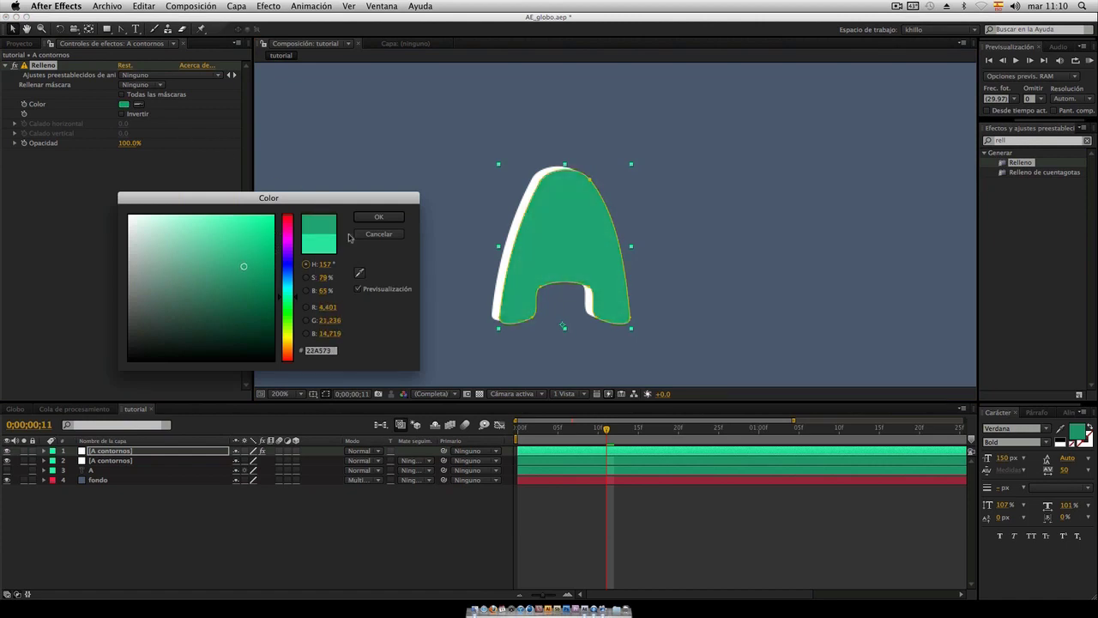
left_click(378, 217)
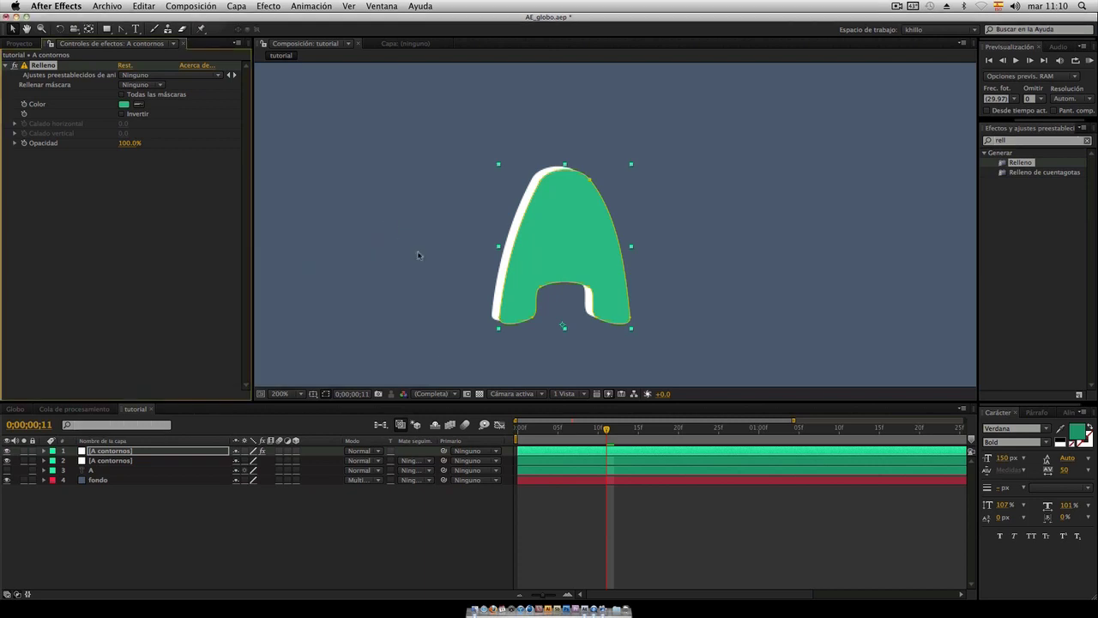
key("KP_0")
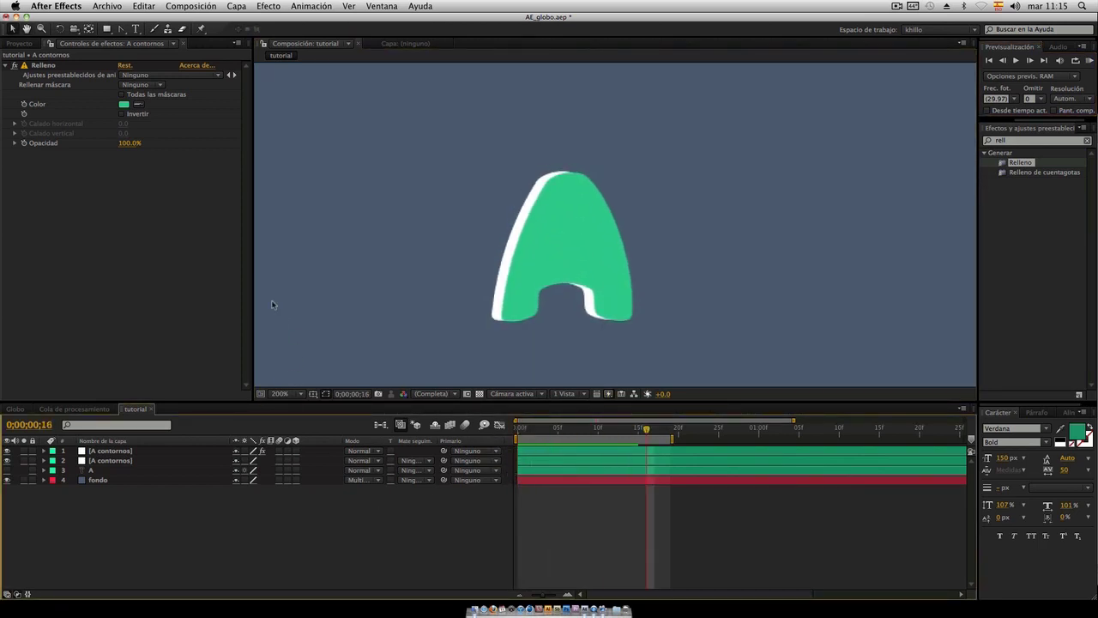
key("ctrl+Up")
Bring typograholico.mov forward in QuickTime Player, play it, and step frame by frame through the dripping lettering
left_click(772, 155)
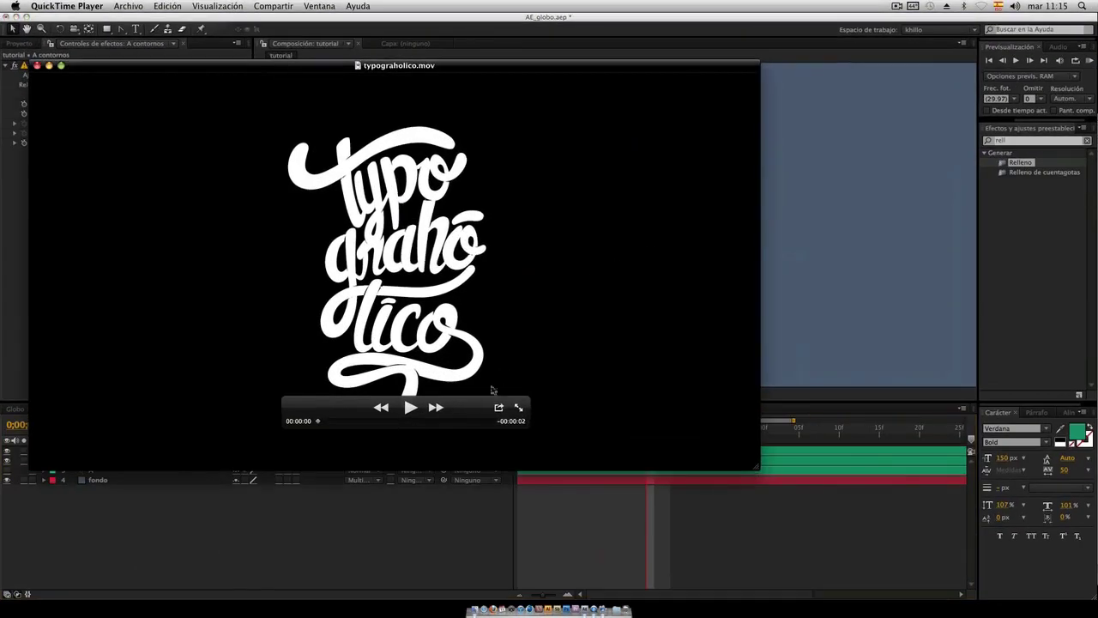
left_click(410, 411)
left_click_drag(387, 423, 400, 421)
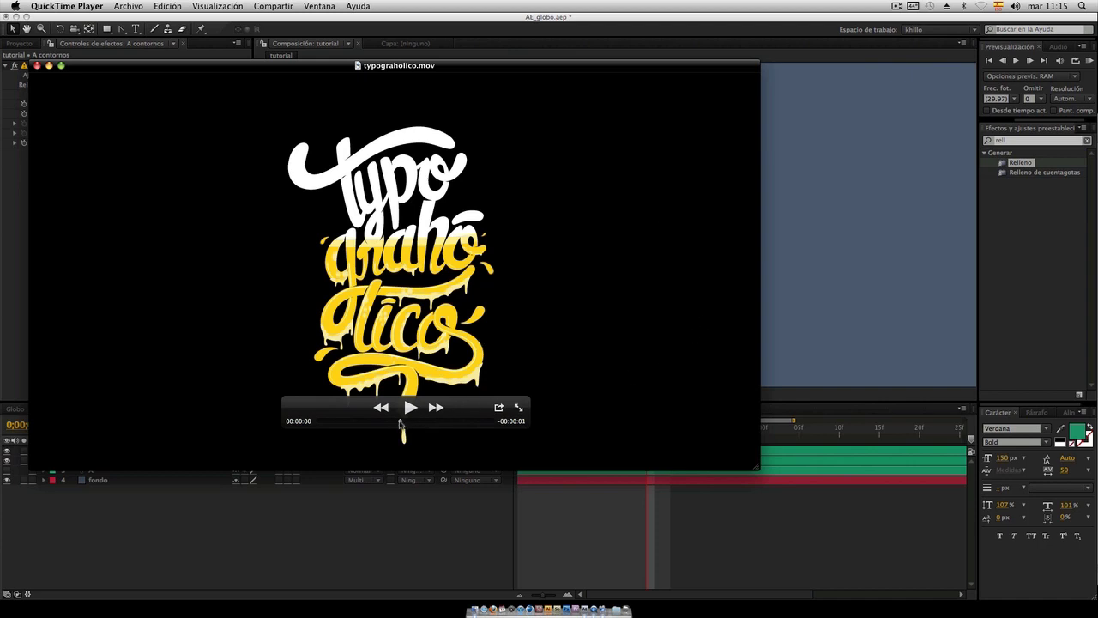
key("Right")
key("Right")
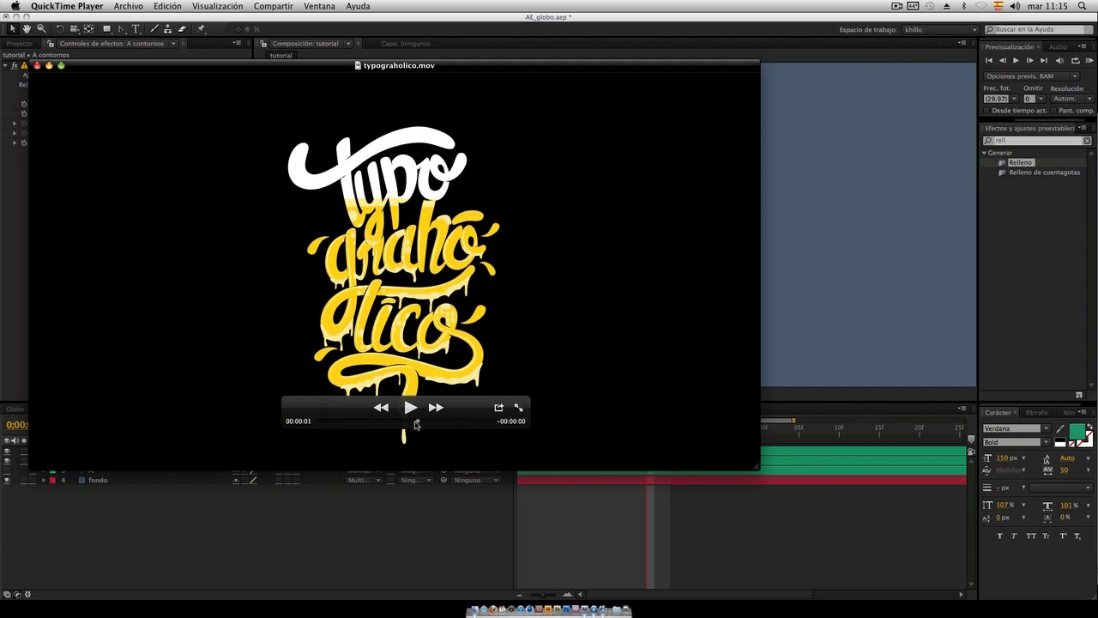
key("Left")
key("Left")
key("Right")
key("Right")
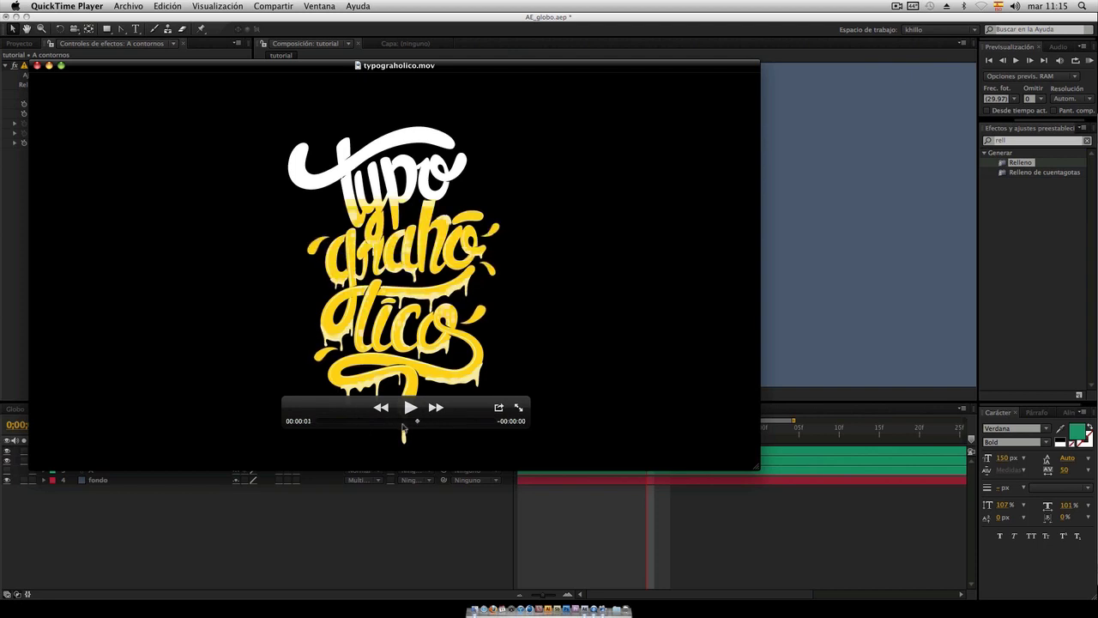